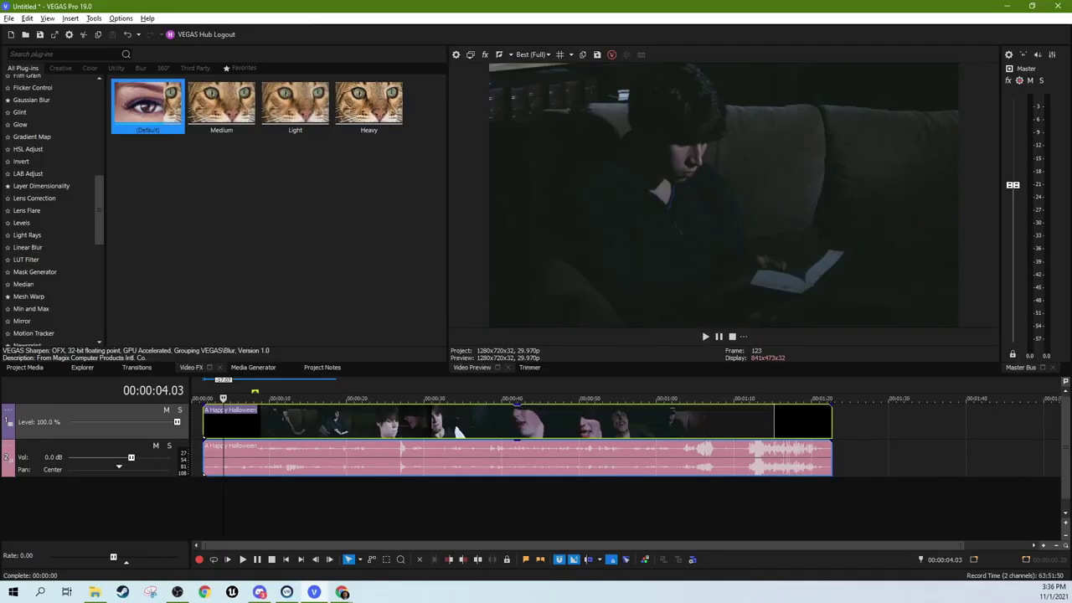
Preview the clip at several points, from about 9 seconds to 1:01
{"action": "left_click", "coordinate": [265, 436]}
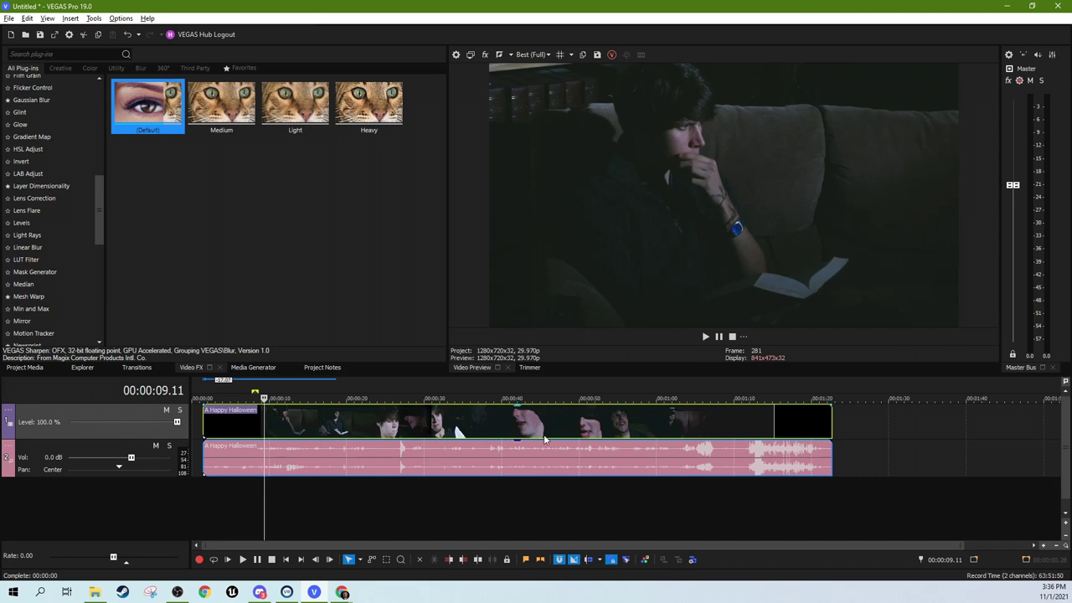
{"action": "left_click", "coordinate": [622, 442]}
{"action": "left_click", "coordinate": [517, 433]}
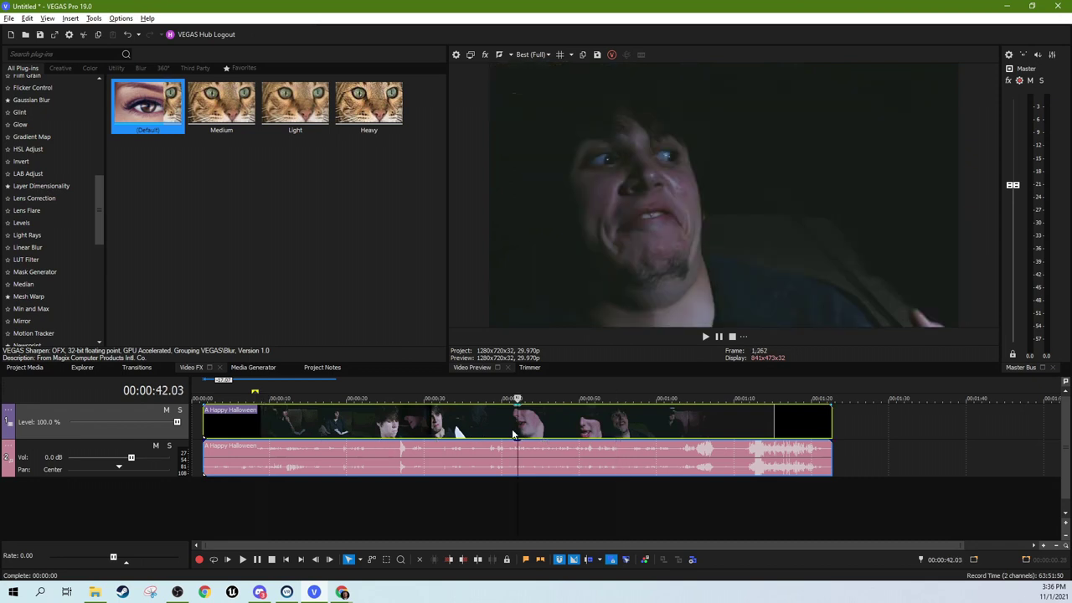
{"action": "left_click", "coordinate": [529, 433]}
{"action": "left_click", "coordinate": [662, 437]}
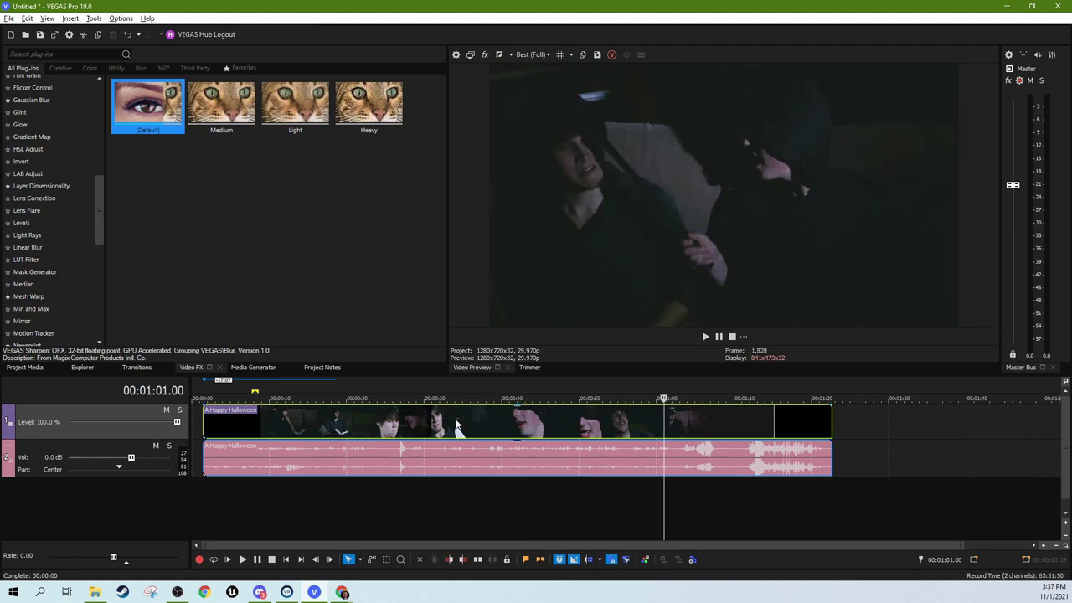
Return to about 10 seconds and mute audio track 2
{"action": "left_click", "coordinate": [272, 429]}
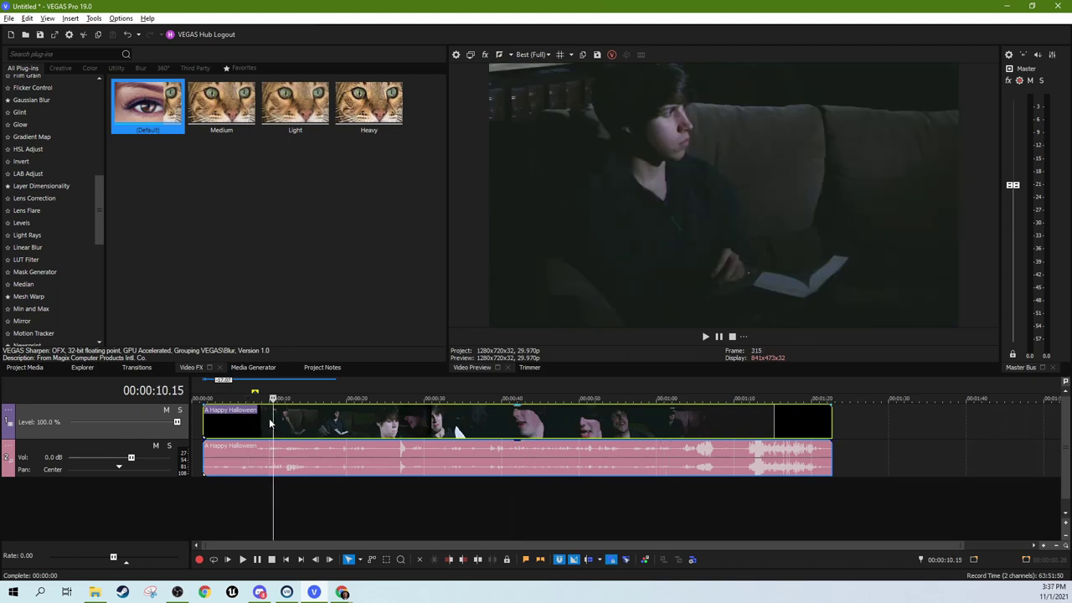
{"action": "left_click", "coordinate": [155, 446]}
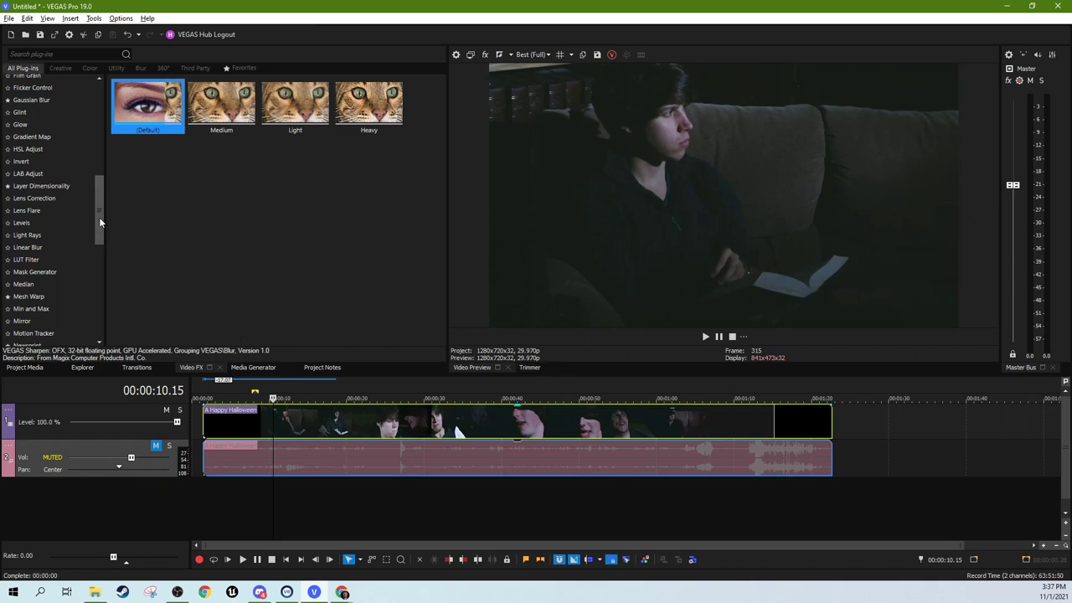
{"action": "left_click_drag", "start_coordinate": [99, 217], "coordinate": [91, 310]}
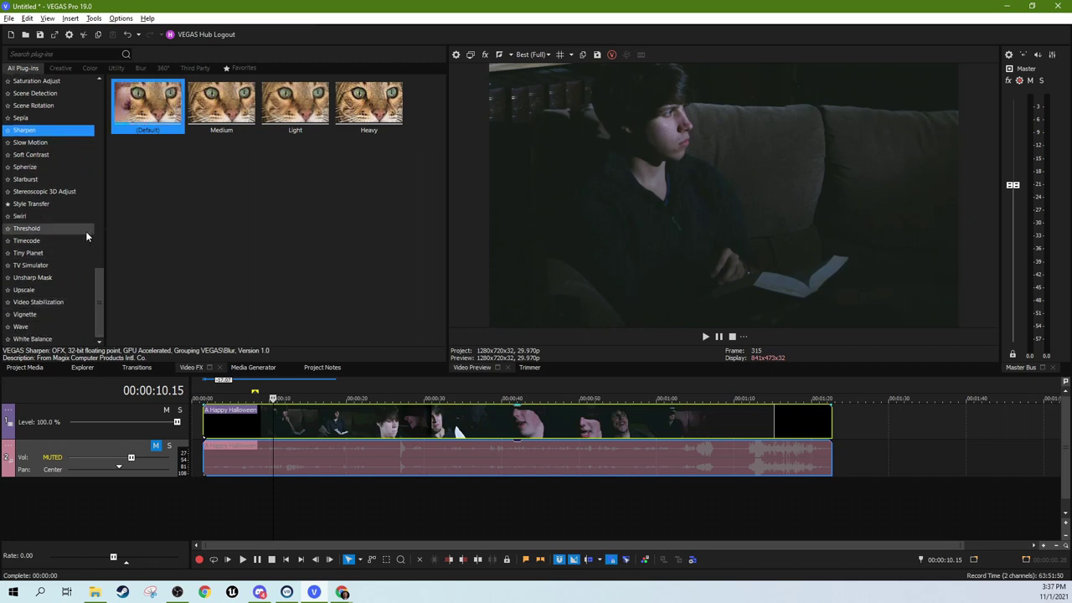
Try the Sepia Old Photographs preset on the clip, then remove it
{"action": "left_click", "coordinate": [48, 119]}
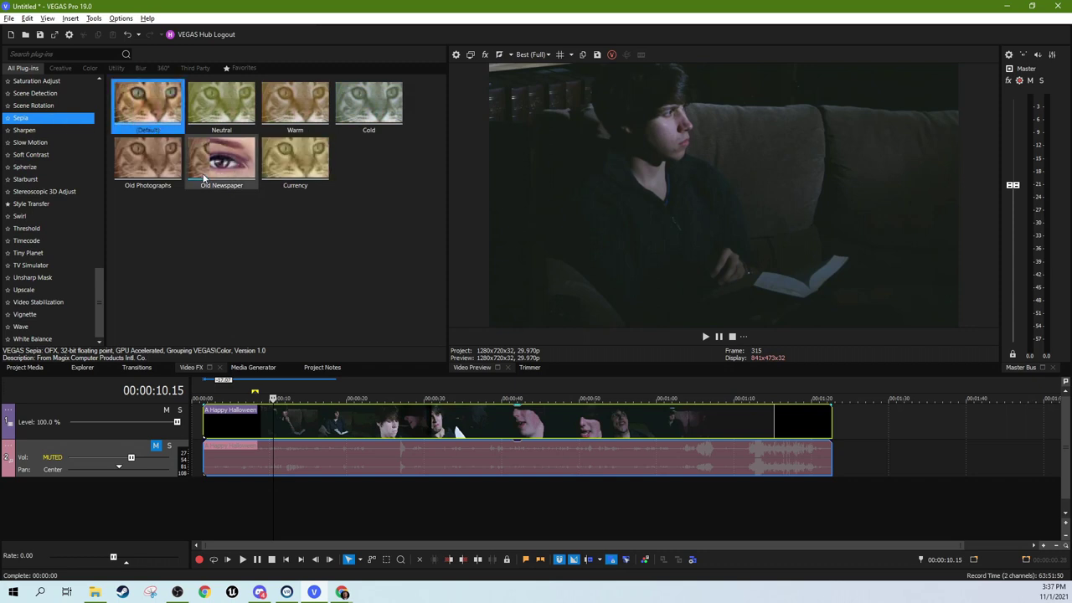
{"action": "left_click_drag", "start_coordinate": [148, 159], "coordinate": [262, 429]}
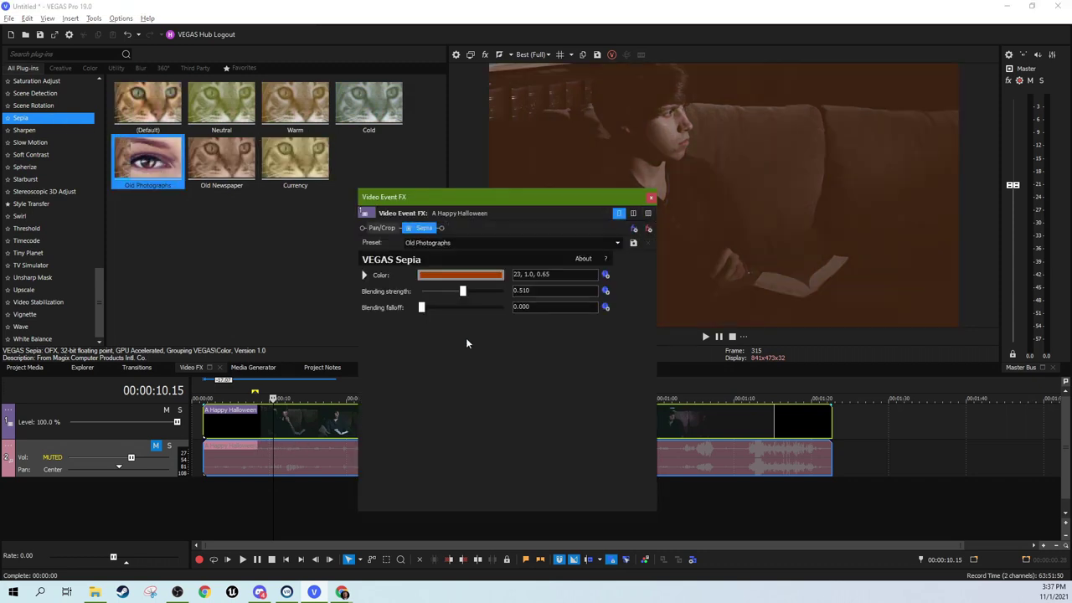
{"action": "left_click_drag", "start_coordinate": [529, 211], "coordinate": [453, 189]}
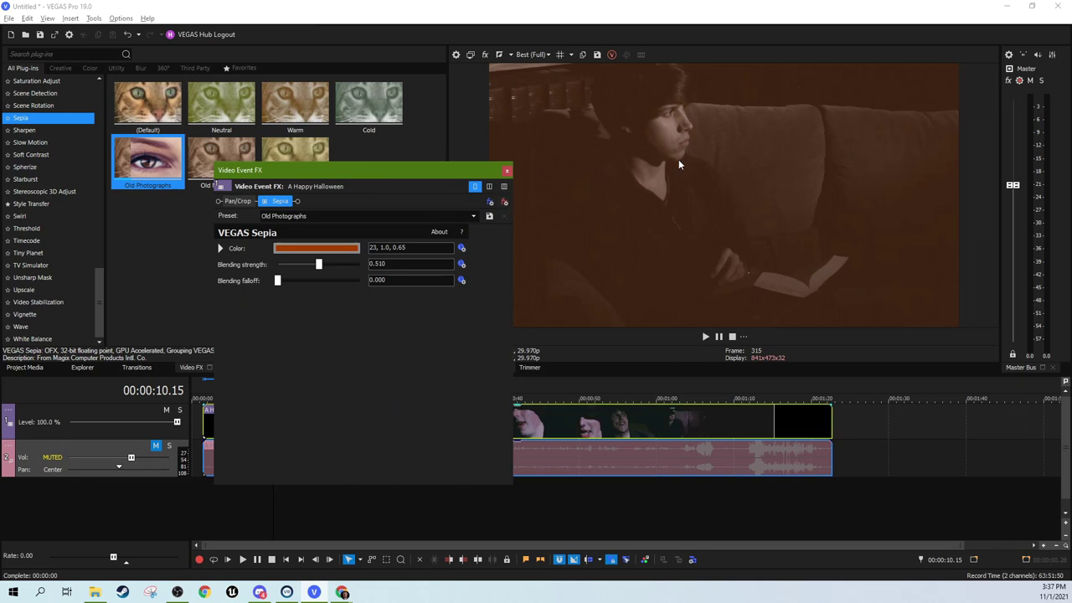
{"action": "left_click", "coordinate": [504, 202]}
{"action": "left_click", "coordinate": [507, 170]}
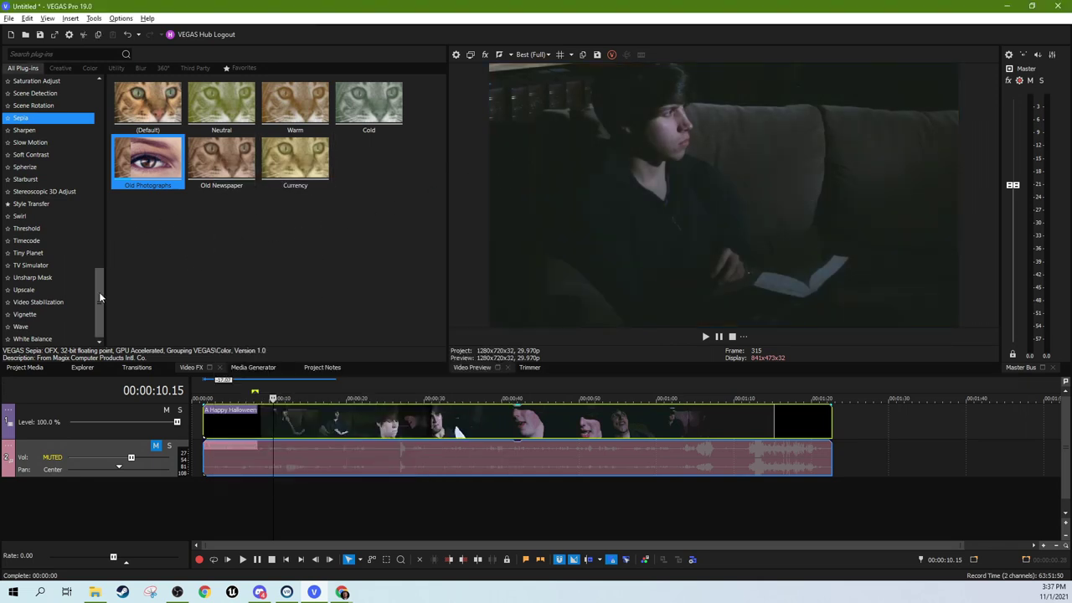
Scroll up the plug-in list and show the Film Effects presets
{"action": "scroll", "coordinate": [74, 278], "scroll_direction": "up", "scroll_amount": 4}
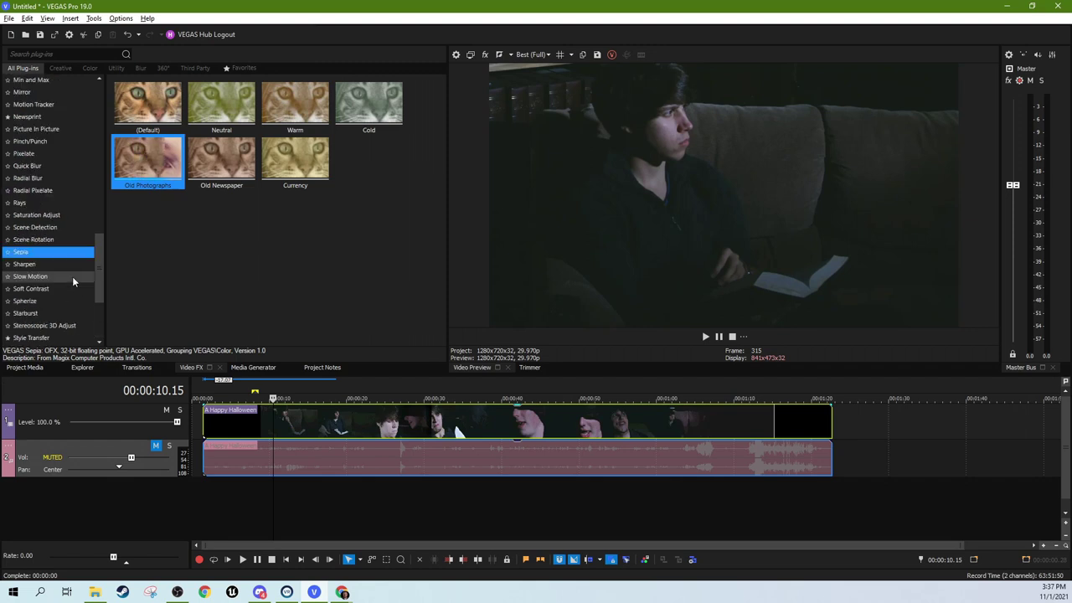
{"action": "scroll", "coordinate": [72, 276], "scroll_direction": "up", "scroll_amount": 10}
{"action": "left_click", "coordinate": [64, 236]}
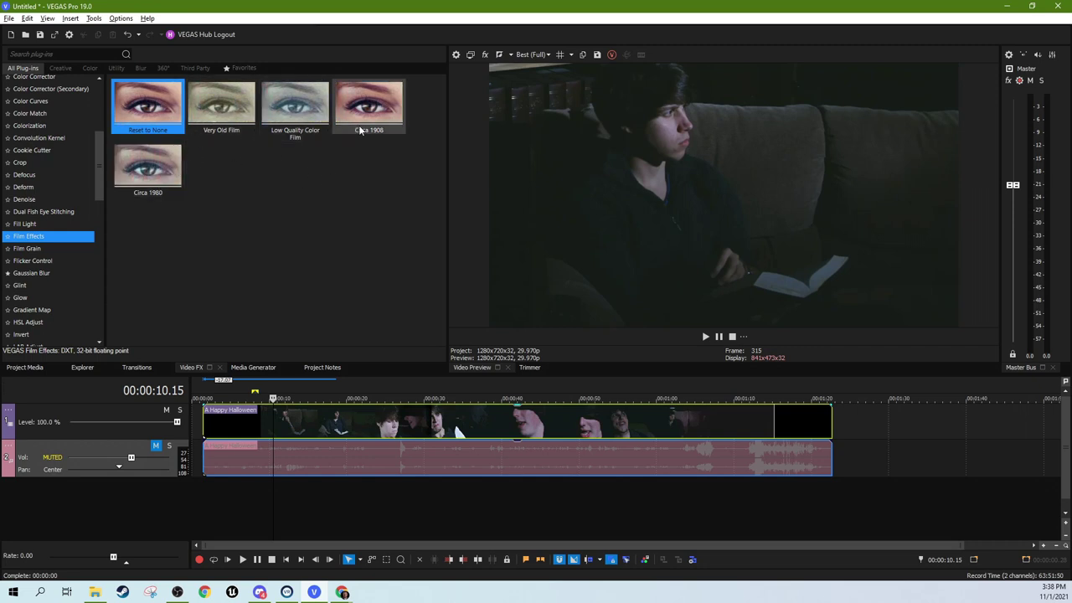
Apply the Very Old Film preset to the clip and dock its settings window
{"action": "left_click_drag", "start_coordinate": [218, 126], "coordinate": [271, 416]}
{"action": "left_click", "coordinate": [534, 428]}
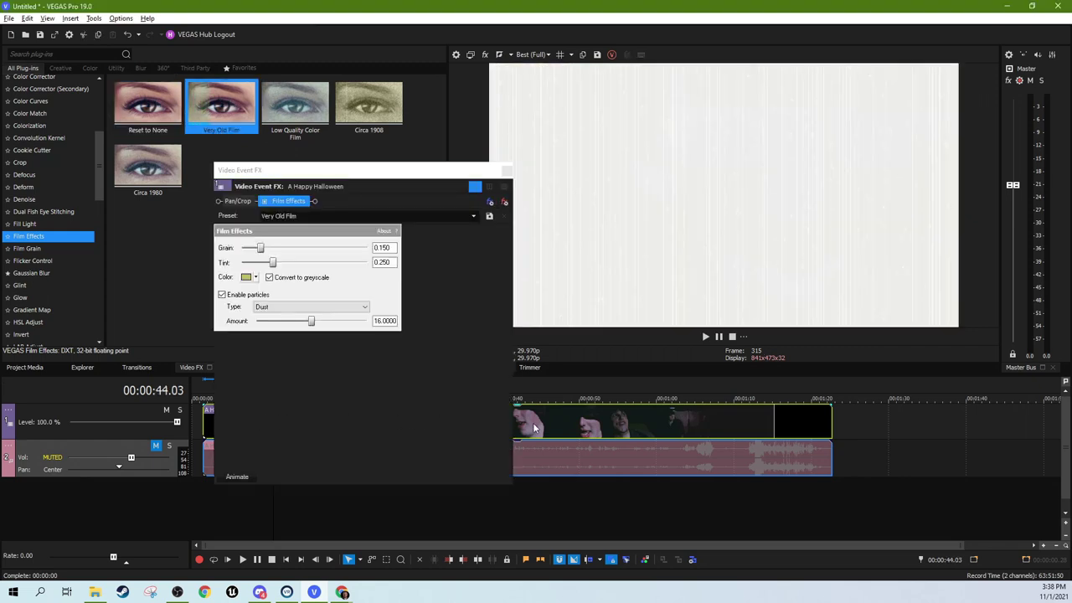
{"action": "left_click", "coordinate": [592, 429]}
{"action": "left_click_drag", "start_coordinate": [409, 171], "coordinate": [190, 234]}
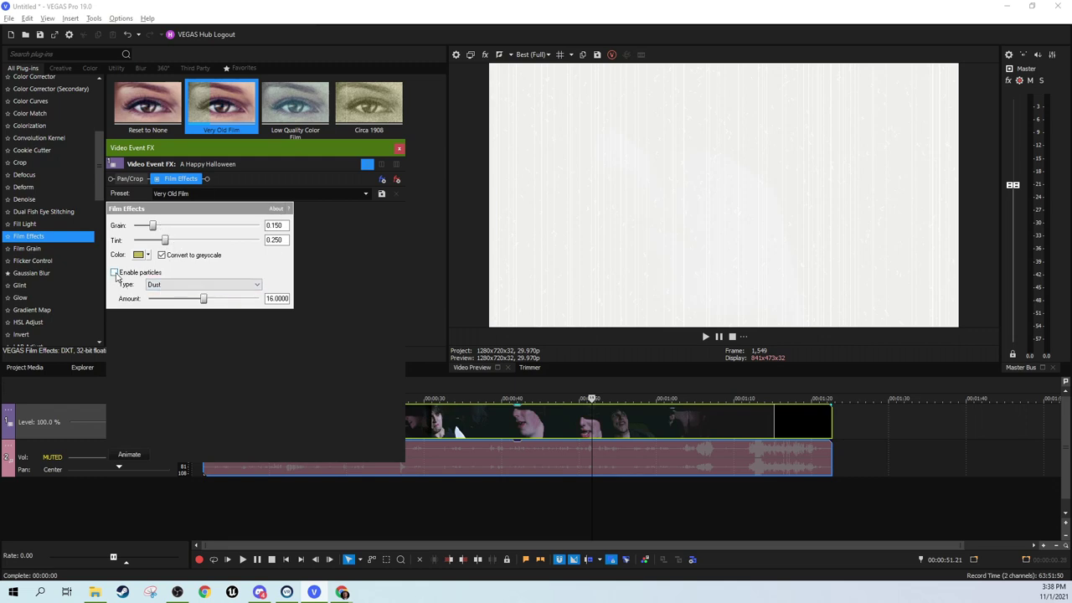
Try Flicker, Hair and Jitter particles, then leave particles off with Jitter selected
{"action": "left_click", "coordinate": [114, 273]}
{"action": "left_click", "coordinate": [169, 284]}
{"action": "left_click", "coordinate": [164, 306]}
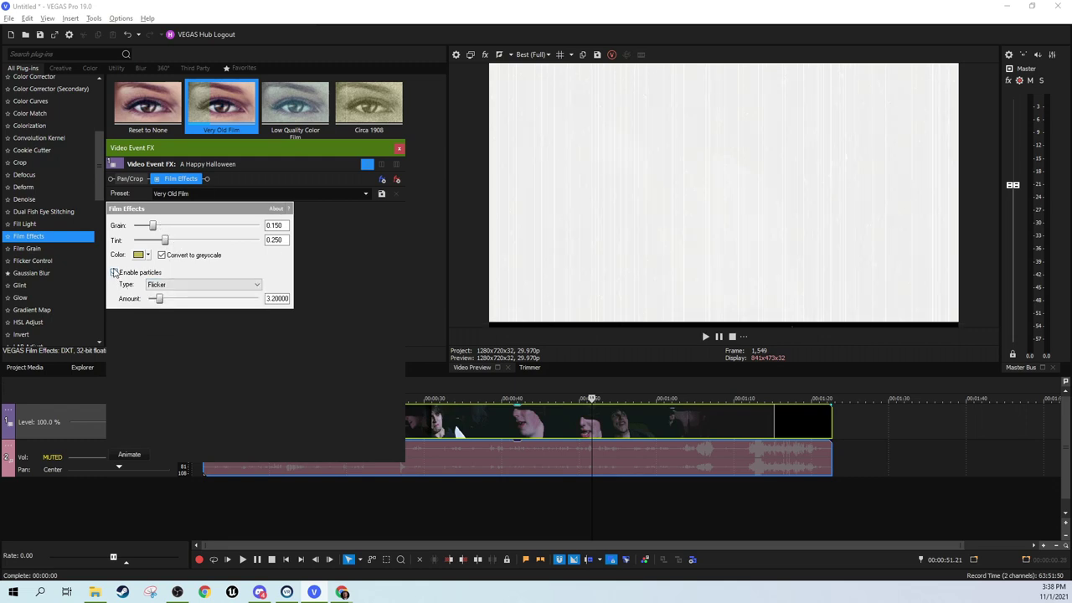
{"action": "left_click", "coordinate": [115, 273]}
{"action": "left_click", "coordinate": [201, 285]}
{"action": "left_click", "coordinate": [158, 310]}
{"action": "left_click", "coordinate": [114, 274]}
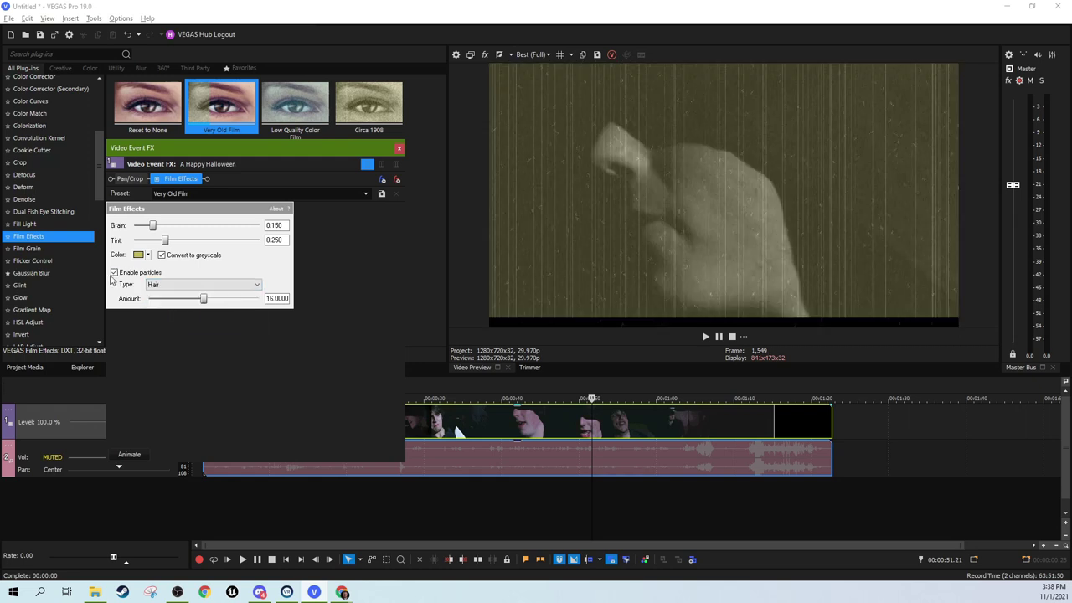
{"action": "left_click_drag", "start_coordinate": [491, 399], "coordinate": [523, 400]}
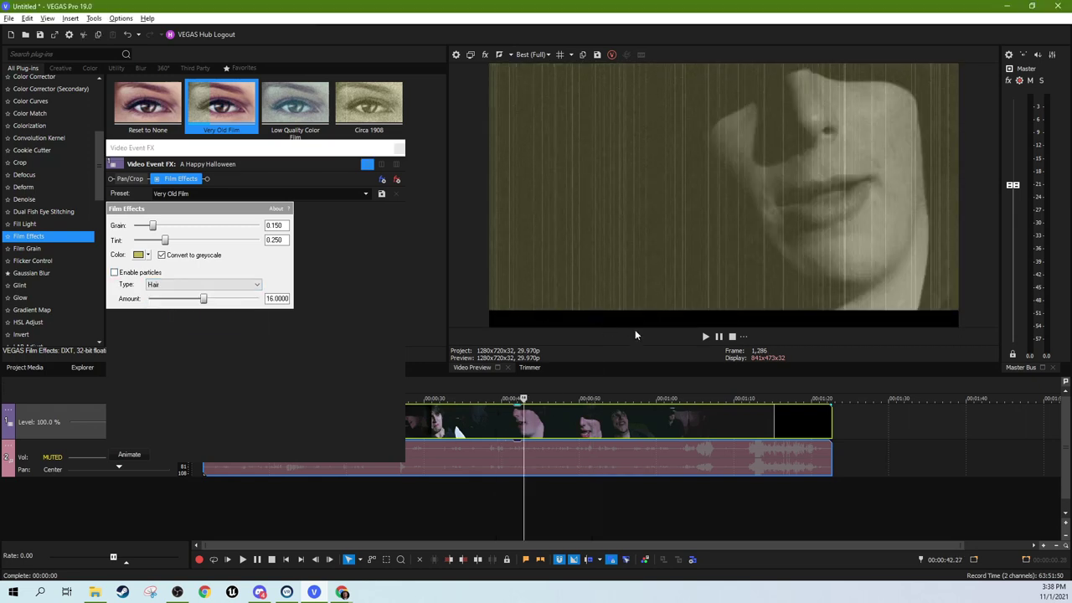
{"action": "left_click", "coordinate": [165, 286]}
{"action": "left_click", "coordinate": [174, 317]}
{"action": "left_click", "coordinate": [114, 272]}
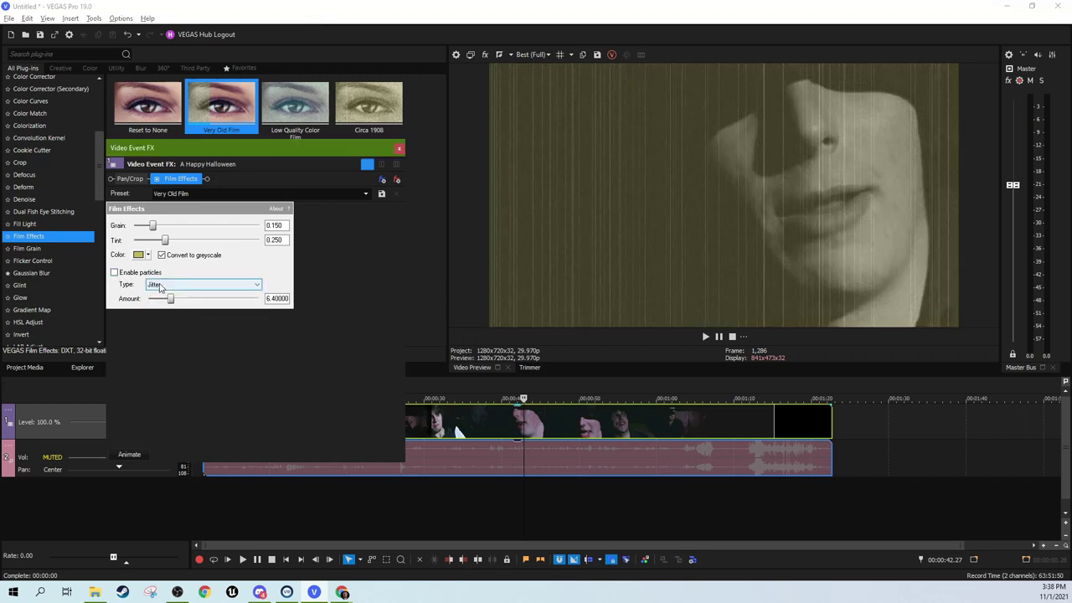
{"action": "left_click", "coordinate": [164, 285]}
{"action": "left_click", "coordinate": [160, 287]}
Set the Film Effects tint colour to white (255,255,255)
{"action": "left_click", "coordinate": [148, 256]}
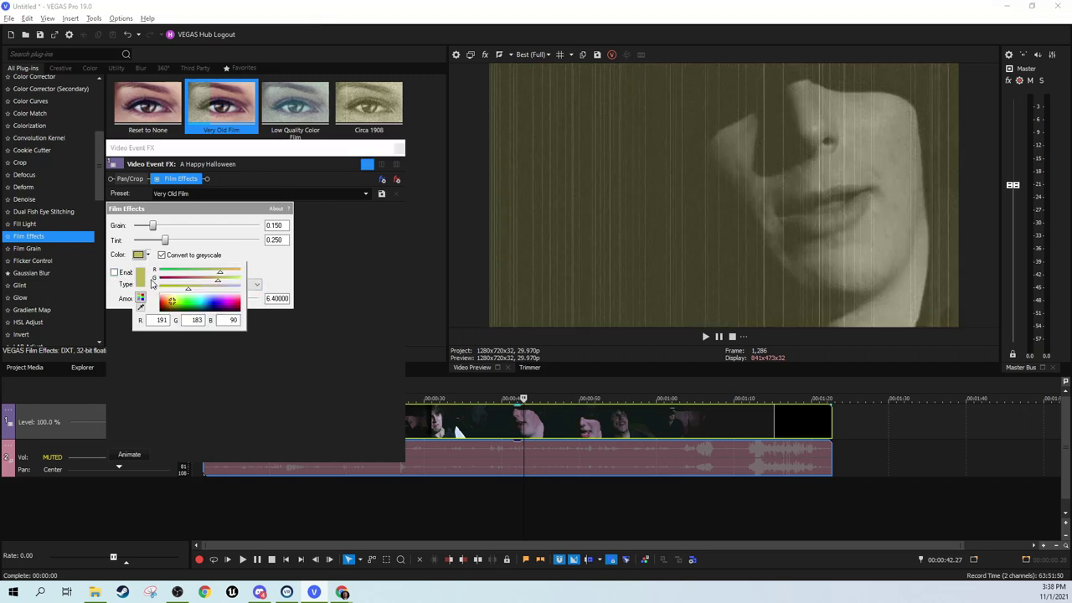
{"action": "left_click", "coordinate": [175, 299]}
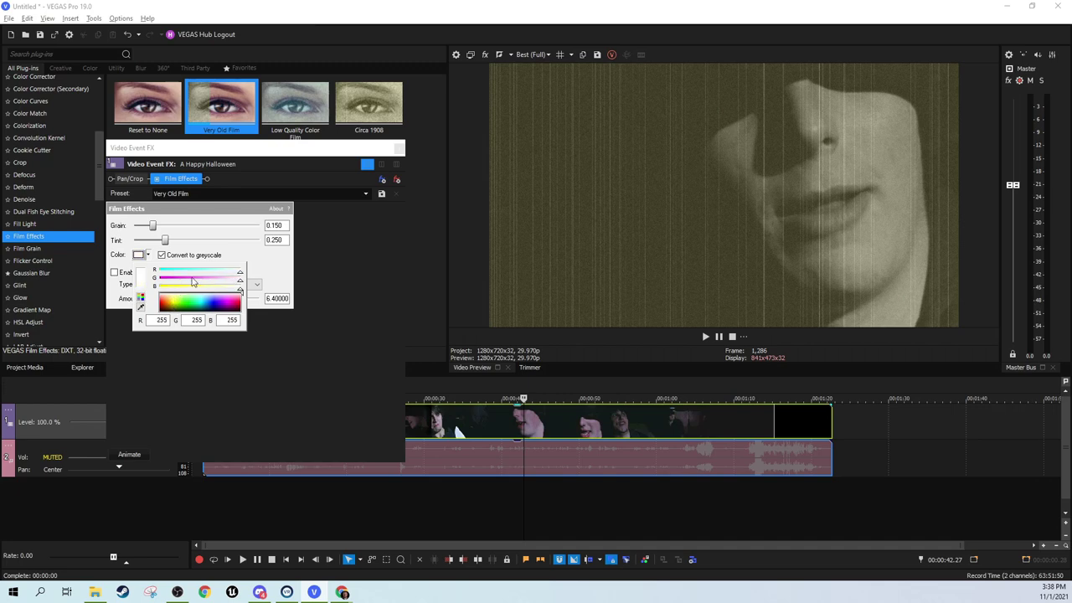
{"action": "left_click", "coordinate": [177, 261]}
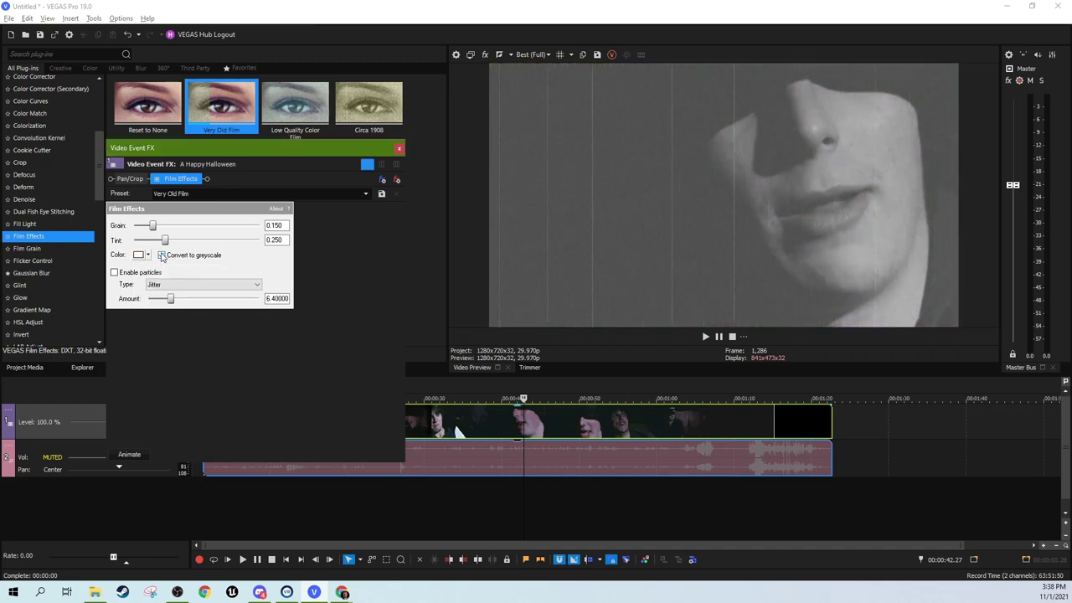
Adjust the film grain, settling on 0.138
{"action": "mouse_move", "coordinate": [154, 231]}
{"action": "left_mouse_down"}
{"action": "mouse_move", "coordinate": [162, 228]}
{"action": "mouse_move", "coordinate": [132, 229]}
{"action": "mouse_move", "coordinate": [196, 235]}
{"action": "mouse_move", "coordinate": [142, 241]}
{"action": "left_mouse_up"}
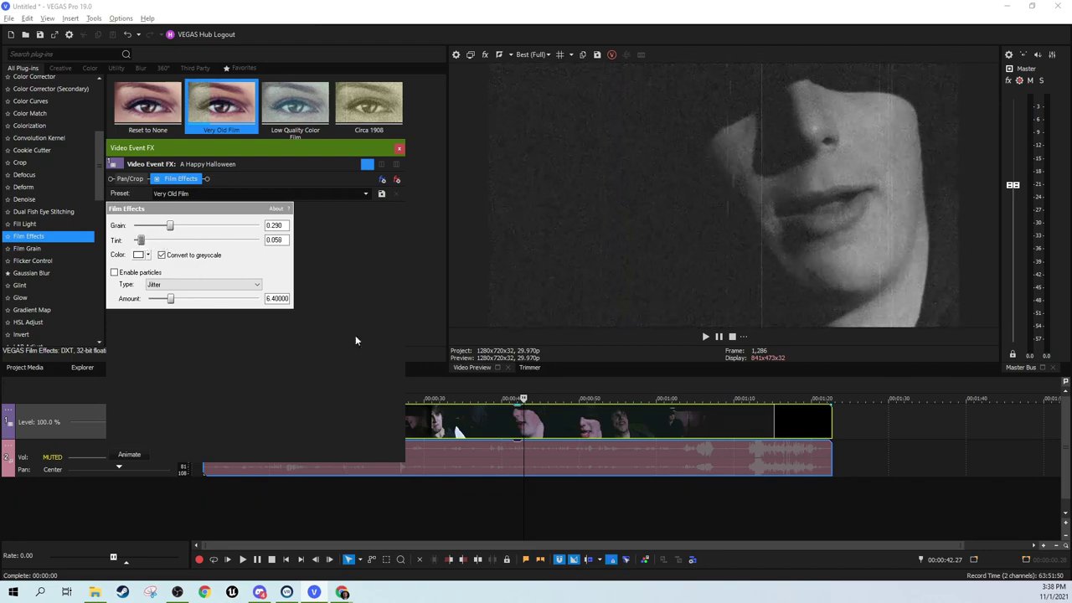
{"action": "left_click", "coordinate": [464, 430]}
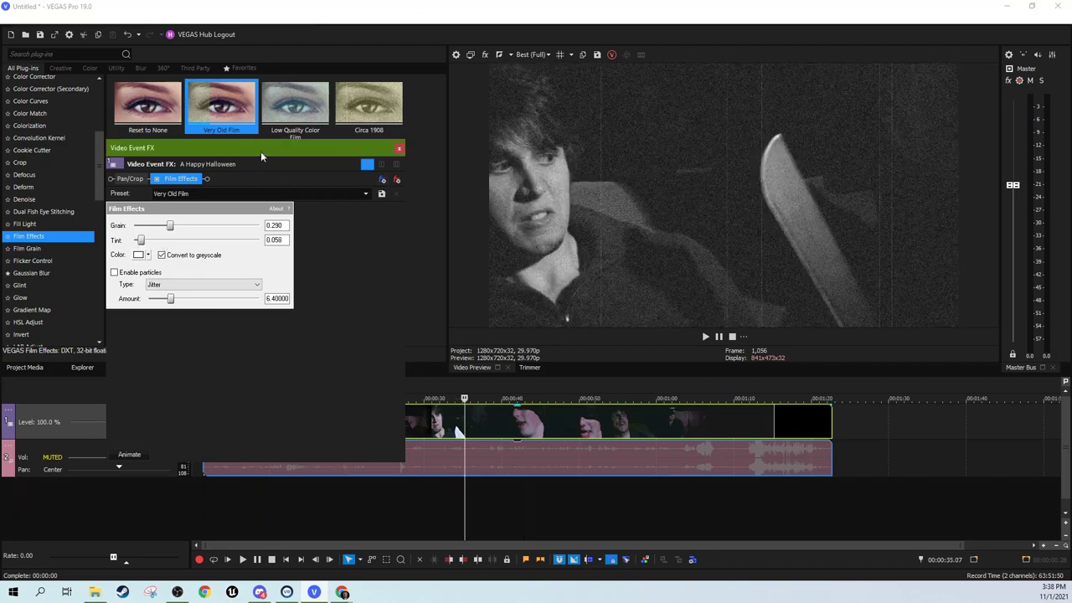
{"action": "left_click_drag", "start_coordinate": [261, 156], "coordinate": [253, 134]}
{"action": "mouse_move", "coordinate": [162, 204]}
{"action": "left_mouse_down"}
{"action": "mouse_move", "coordinate": [131, 206]}
{"action": "mouse_move", "coordinate": [144, 209]}
{"action": "left_mouse_up"}
Re-enable particles and try Jitter and Scratches at amounts around 0.65 and 0.81202
{"action": "left_click", "coordinate": [201, 263]}
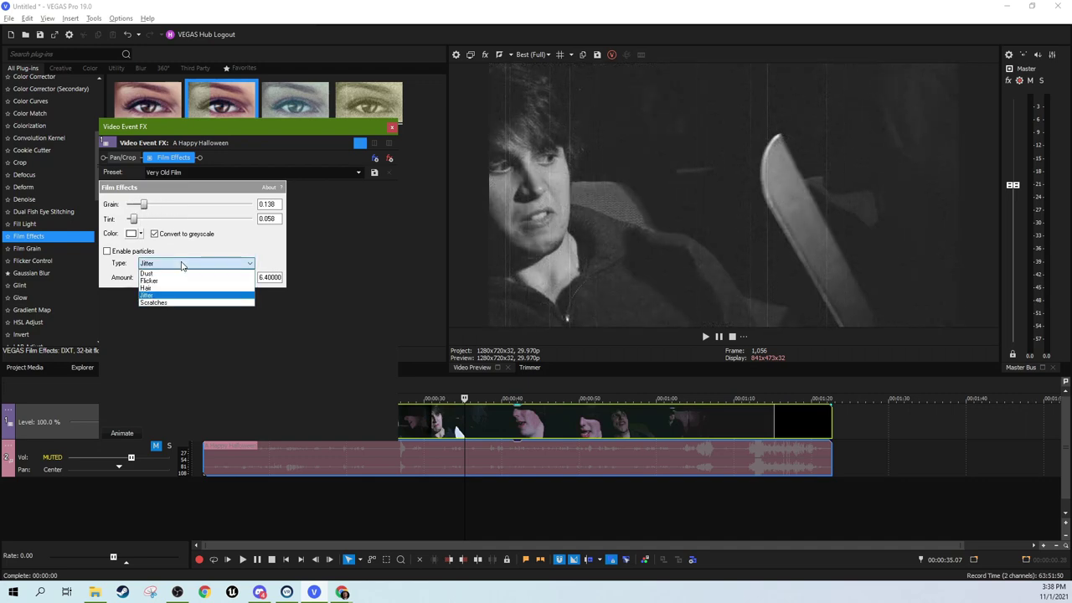
{"action": "left_click", "coordinate": [168, 295]}
{"action": "left_click", "coordinate": [108, 251]}
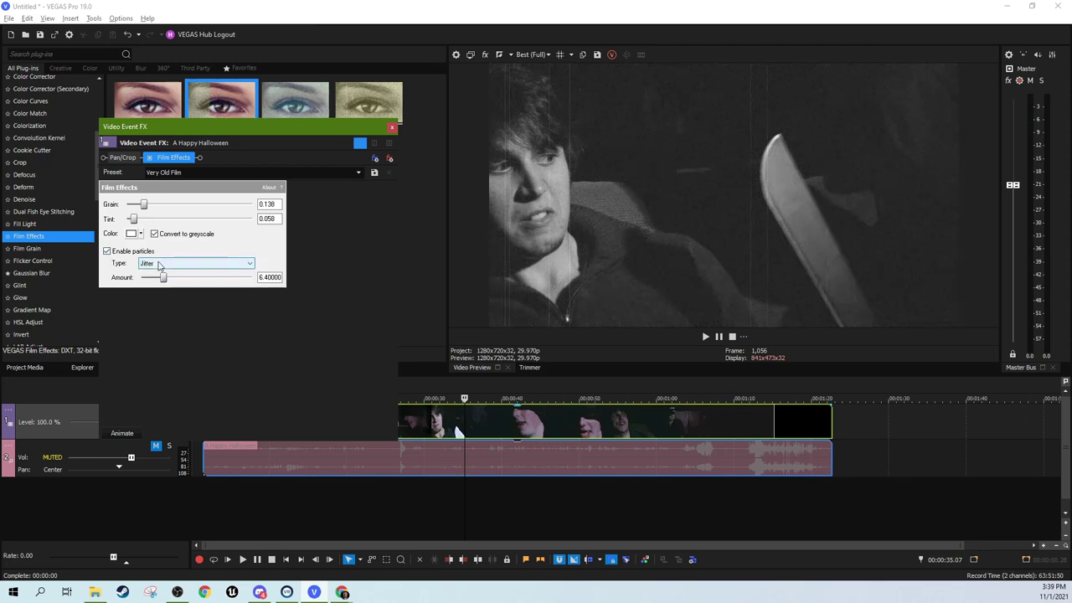
{"action": "left_click_drag", "start_coordinate": [163, 277], "coordinate": [143, 281]}
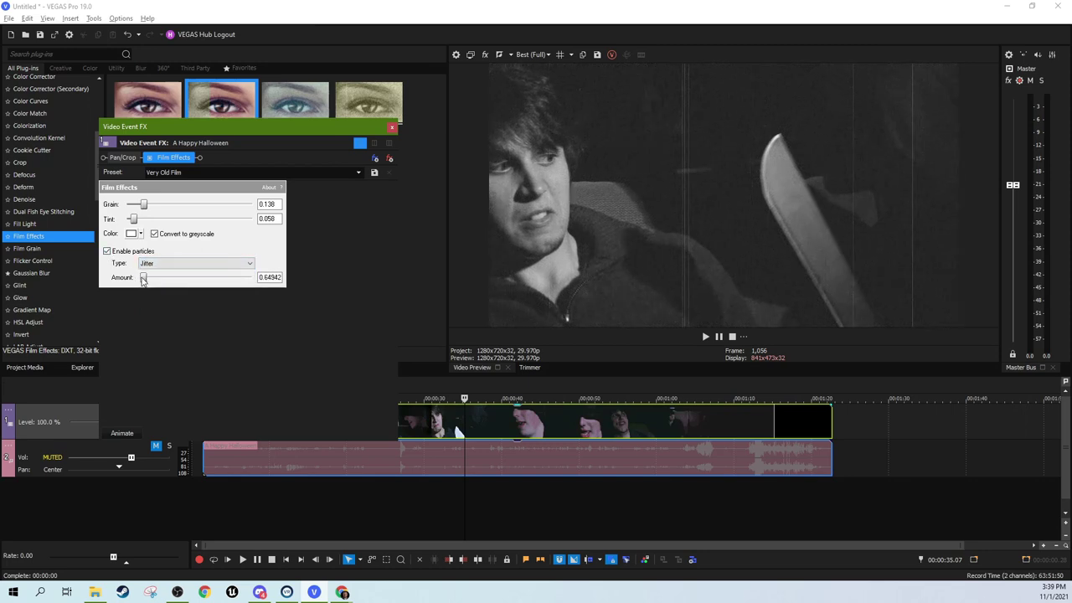
{"action": "left_click", "coordinate": [193, 263]}
{"action": "left_click", "coordinate": [132, 283]}
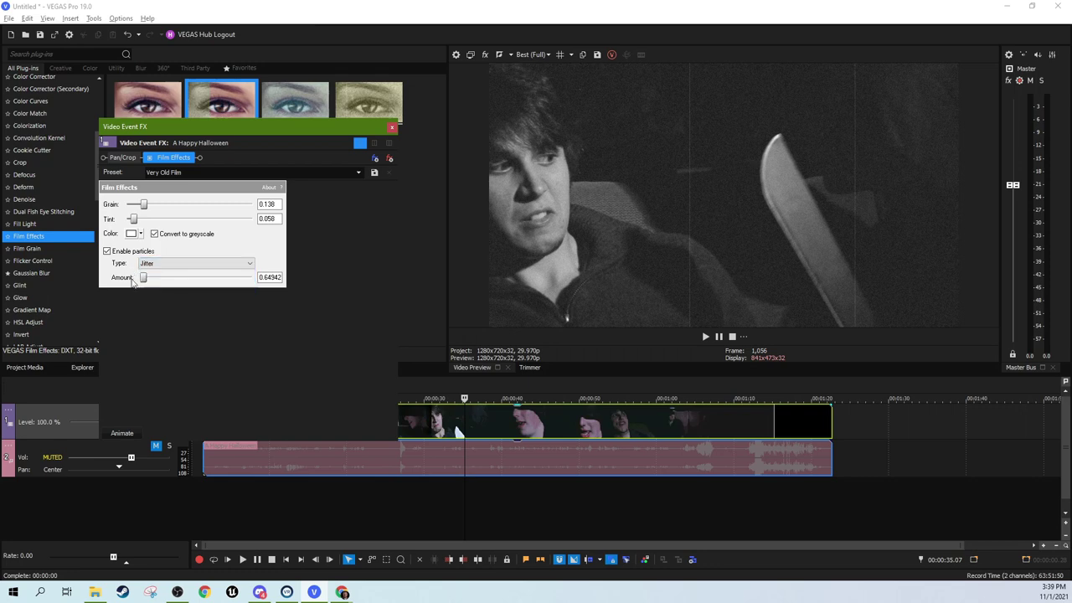
{"action": "left_click_drag", "start_coordinate": [143, 280], "coordinate": [144, 279]}
{"action": "left_click", "coordinate": [156, 264]}
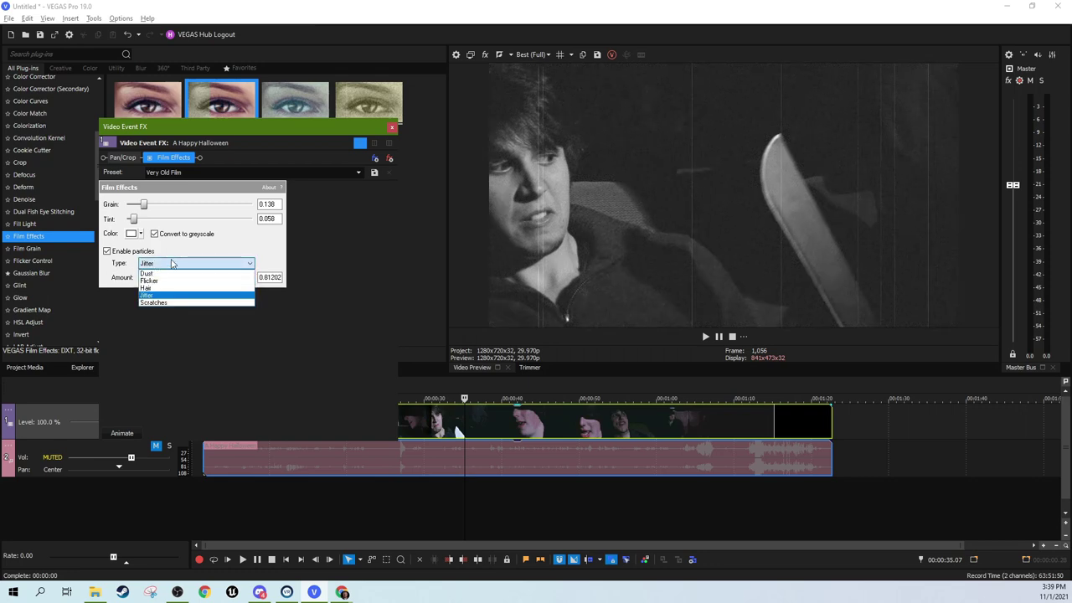
{"action": "left_click", "coordinate": [160, 302]}
{"action": "left_click", "coordinate": [108, 252]}
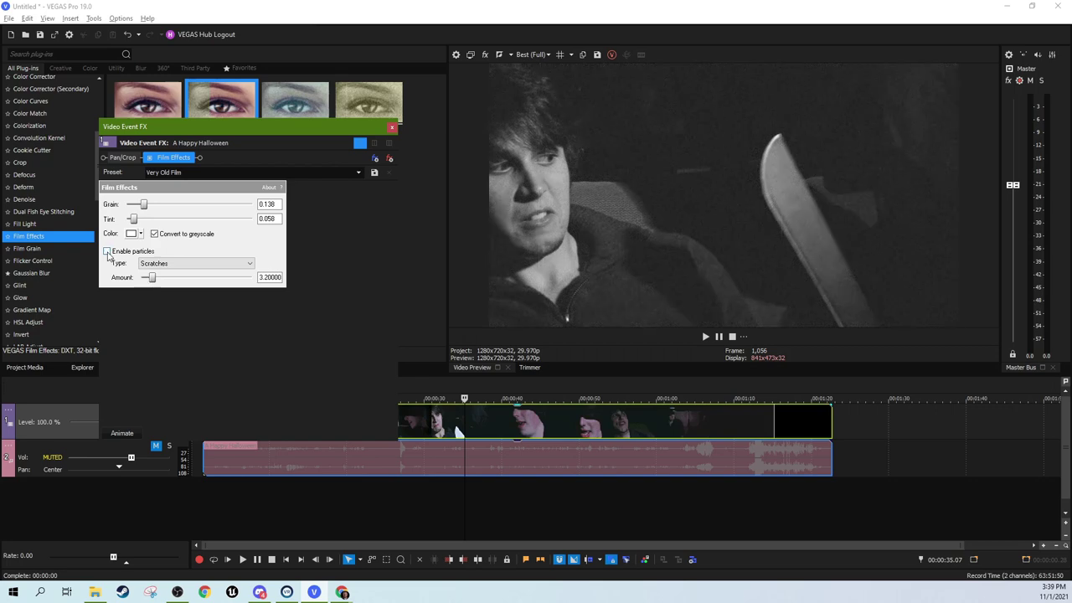
{"action": "left_click", "coordinate": [107, 253]}
{"action": "left_click_drag", "start_coordinate": [152, 277], "coordinate": [142, 281]}
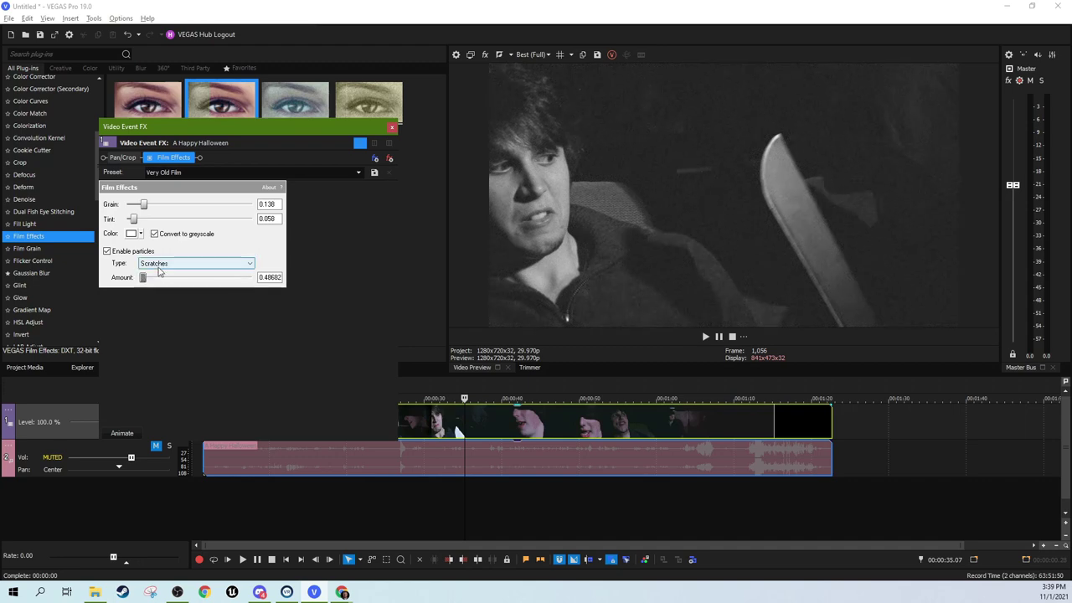
Cycle through the Dust, Hair, Jitter and Flicker particle types, ending on Dust
{"action": "left_click", "coordinate": [160, 265]}
{"action": "left_click", "coordinate": [163, 277]}
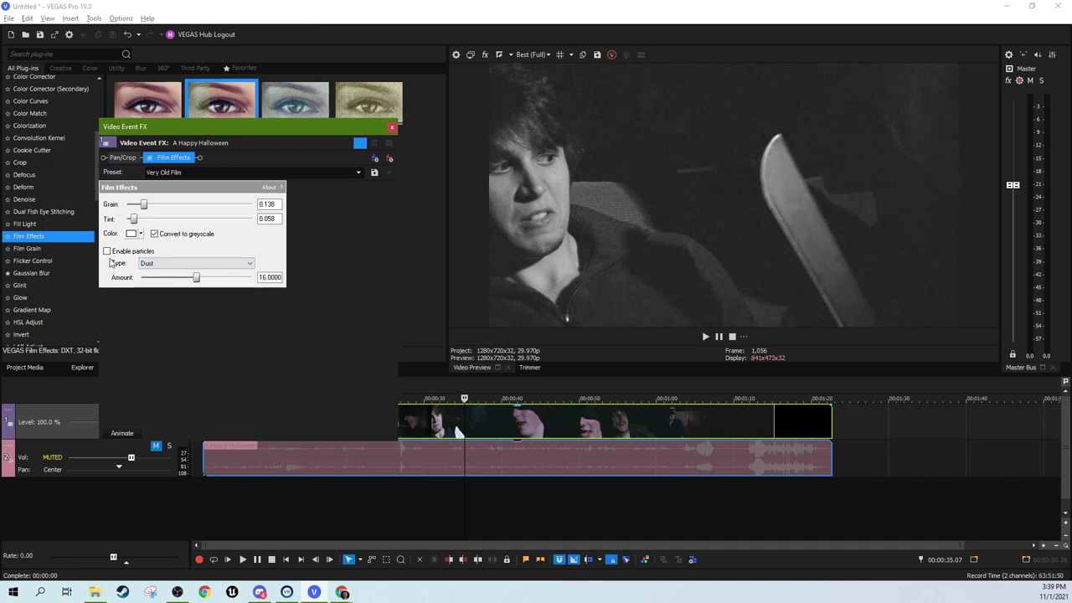
{"action": "left_click", "coordinate": [155, 264]}
{"action": "left_click", "coordinate": [154, 270]}
{"action": "left_click", "coordinate": [153, 265]}
{"action": "left_click", "coordinate": [149, 295]}
{"action": "left_click", "coordinate": [155, 265]}
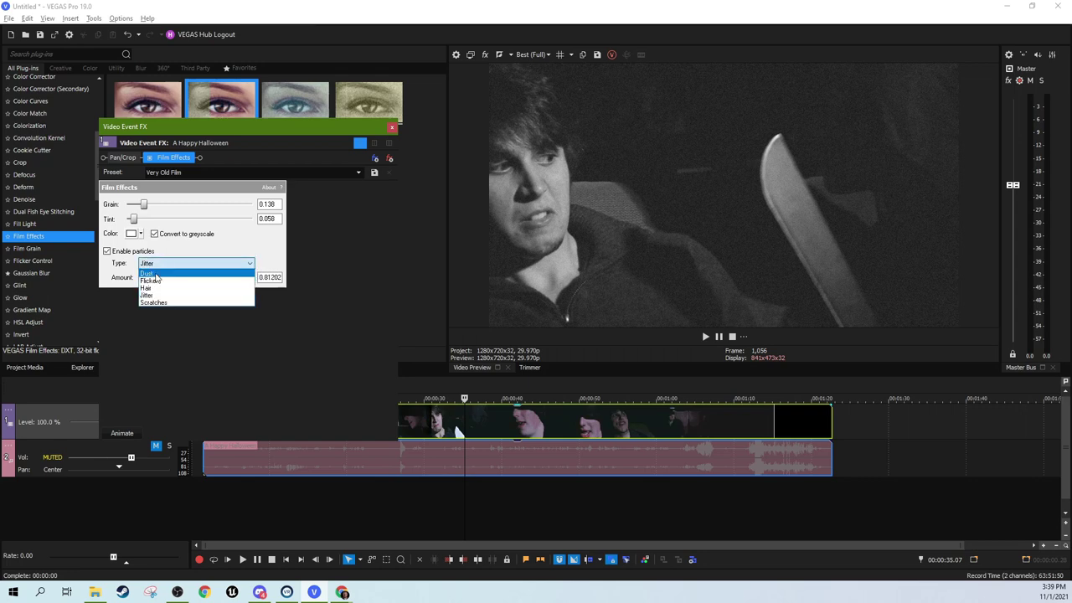
{"action": "left_click", "coordinate": [153, 277]}
{"action": "left_click", "coordinate": [153, 265]}
{"action": "left_click", "coordinate": [153, 268]}
{"action": "left_click", "coordinate": [153, 265]}
{"action": "left_click", "coordinate": [151, 271]}
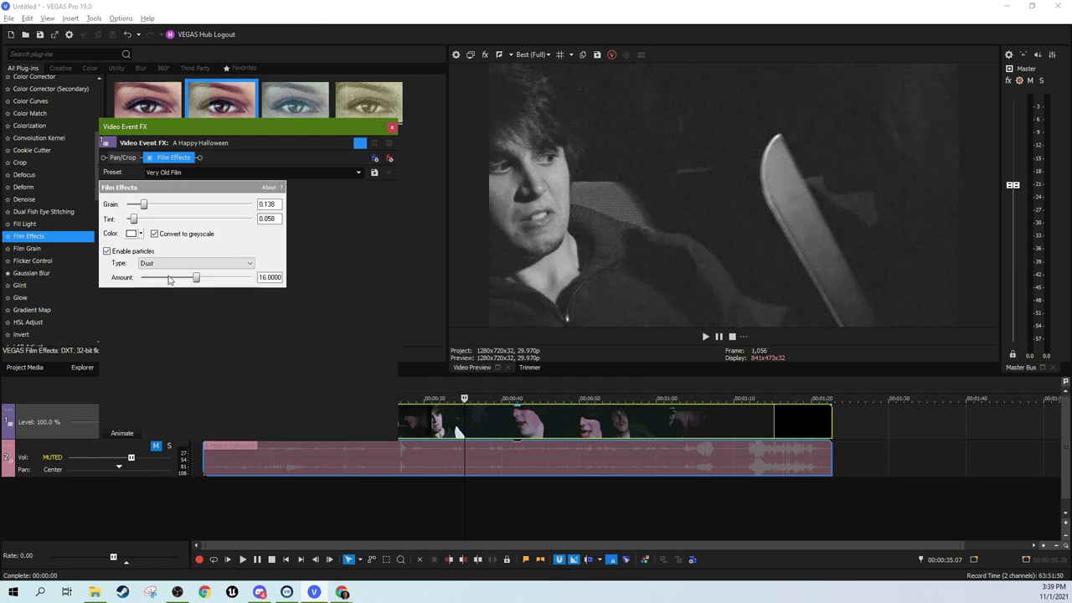
Set enabled Hair particles at amount 0.81202 and play the preview
{"action": "left_click_drag", "start_coordinate": [169, 280], "coordinate": [175, 281]}
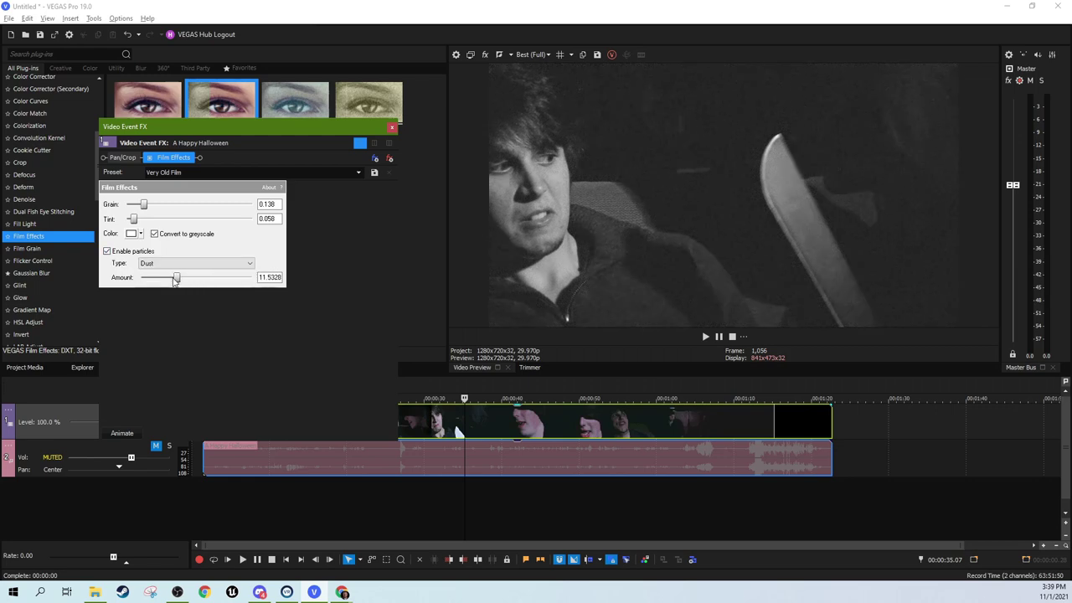
{"action": "left_click", "coordinate": [147, 263]}
{"action": "left_click", "coordinate": [145, 270]}
{"action": "left_click", "coordinate": [107, 251]}
{"action": "left_click_drag", "start_coordinate": [196, 277], "coordinate": [162, 282]}
{"action": "left_click", "coordinate": [705, 337]}
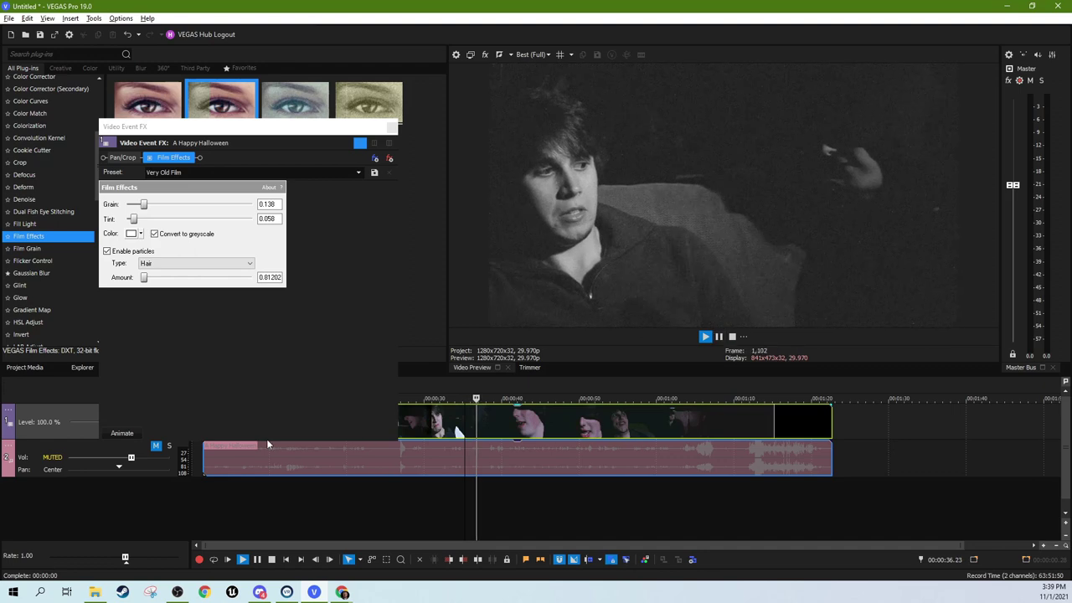
Play the clip from an earlier point, then pause at frame 268
{"action": "left_click", "coordinate": [267, 444]}
{"action": "left_click", "coordinate": [705, 337]}
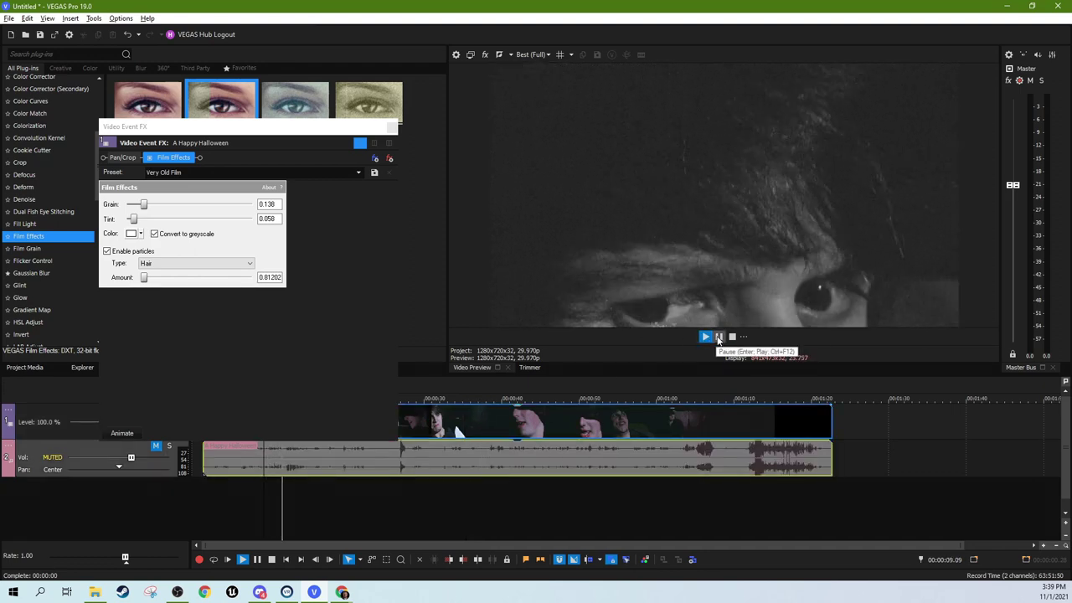
{"action": "left_click", "coordinate": [718, 337]}
{"action": "left_click", "coordinate": [240, 469]}
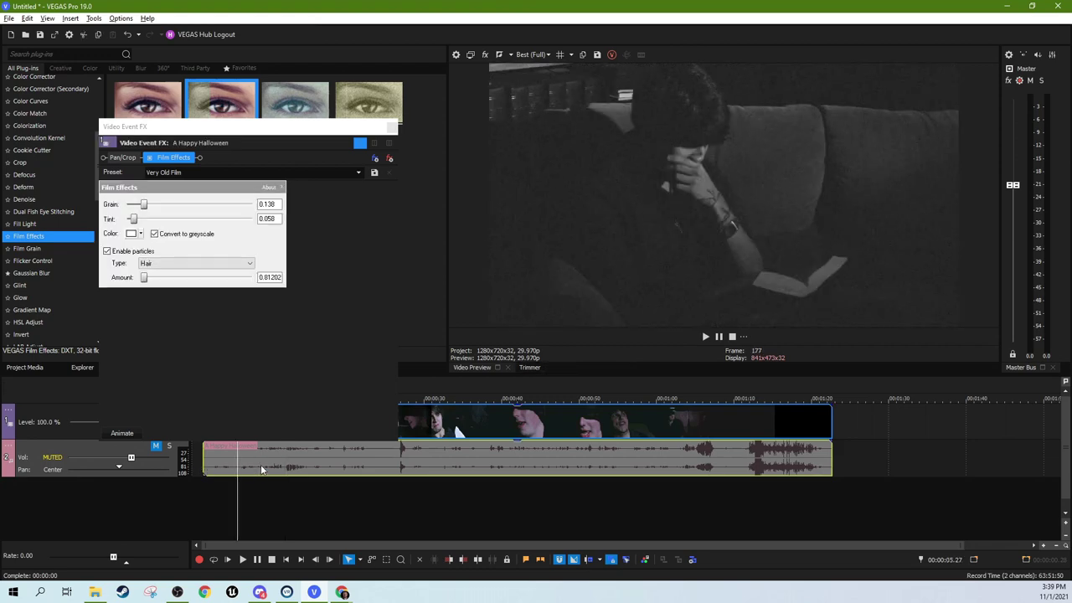
{"action": "left_click", "coordinate": [262, 468]}
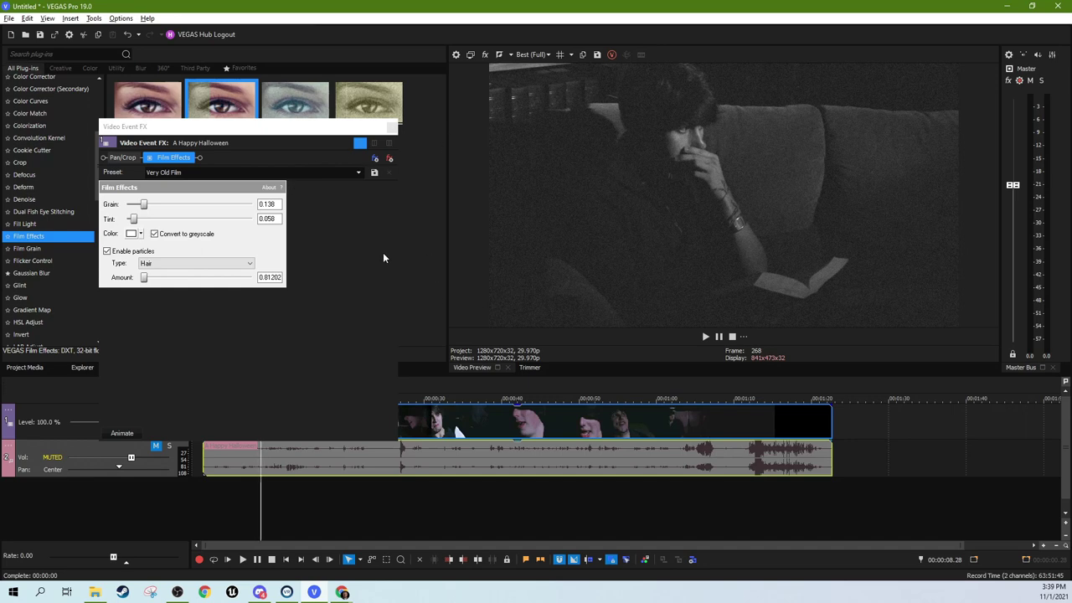
Close the Film Effects window and scroll the Video FX plug-in list to the top
{"action": "left_click", "coordinate": [391, 132]}
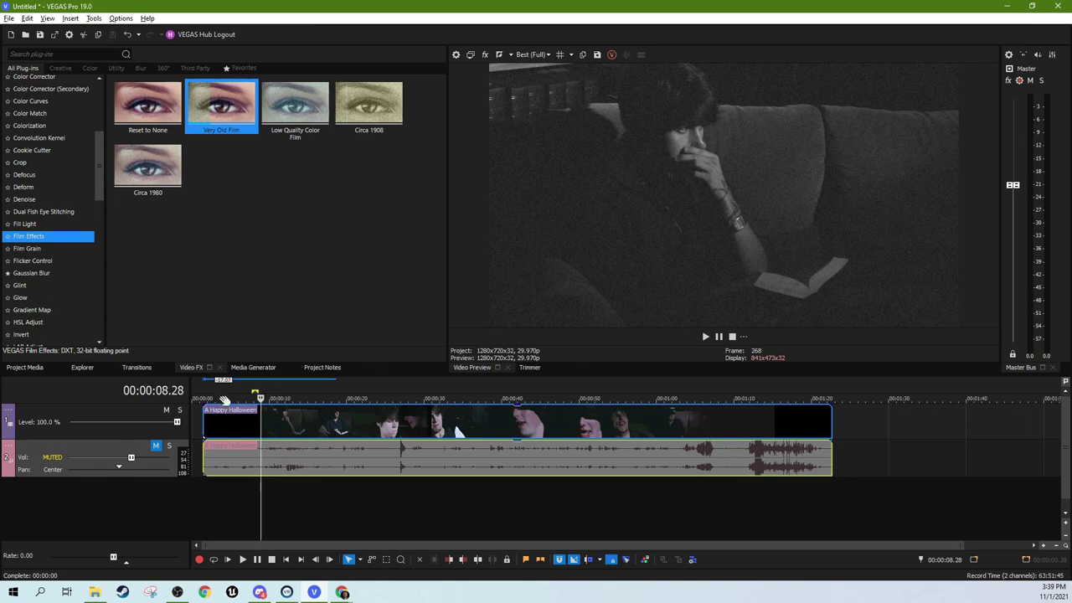
{"action": "left_click", "coordinate": [265, 425]}
{"action": "left_click", "coordinate": [256, 427]}
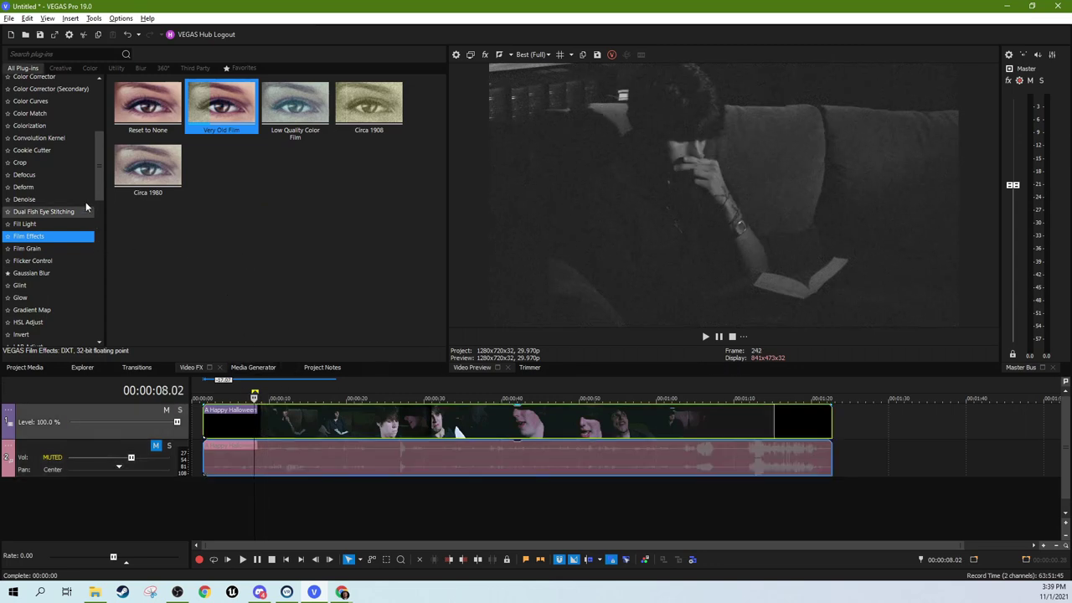
{"action": "scroll", "coordinate": [94, 147], "scroll_direction": "up", "scroll_amount": 3}
{"action": "scroll", "coordinate": [94, 143], "scroll_direction": "up", "scroll_amount": 2}
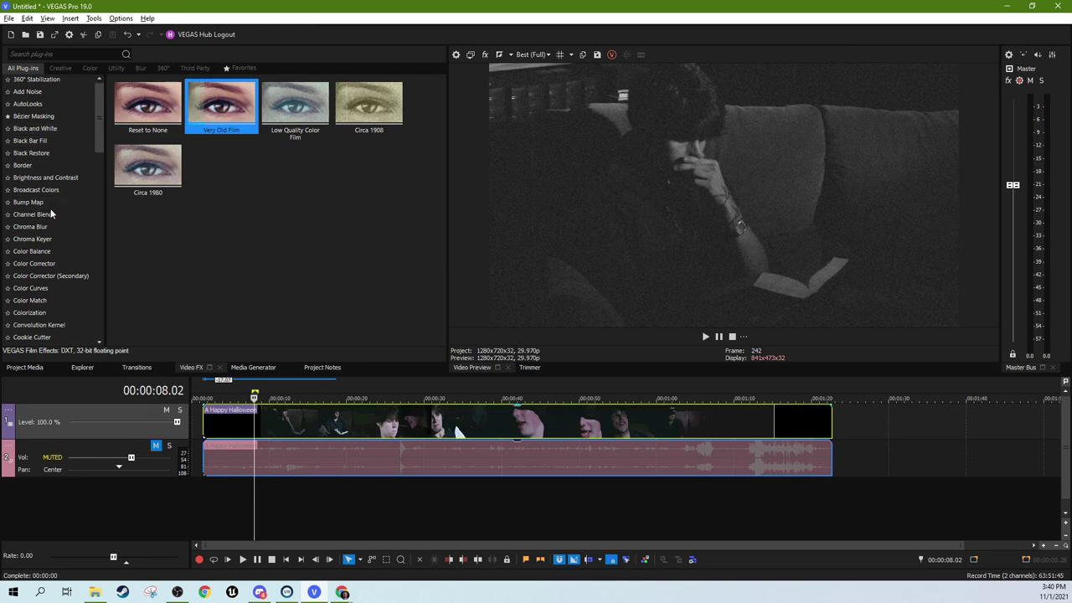
{"action": "left_click", "coordinate": [10, 54]}
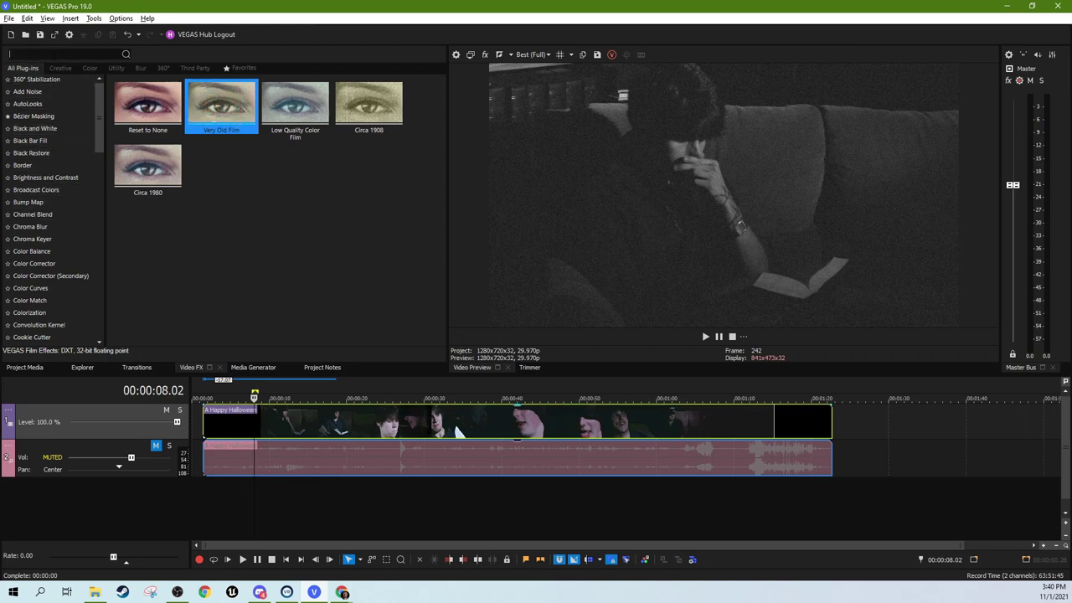
Add the default Levels preset with input end 0.830, placed ahead of Film Effects
{"action": "type", "text": "level"}
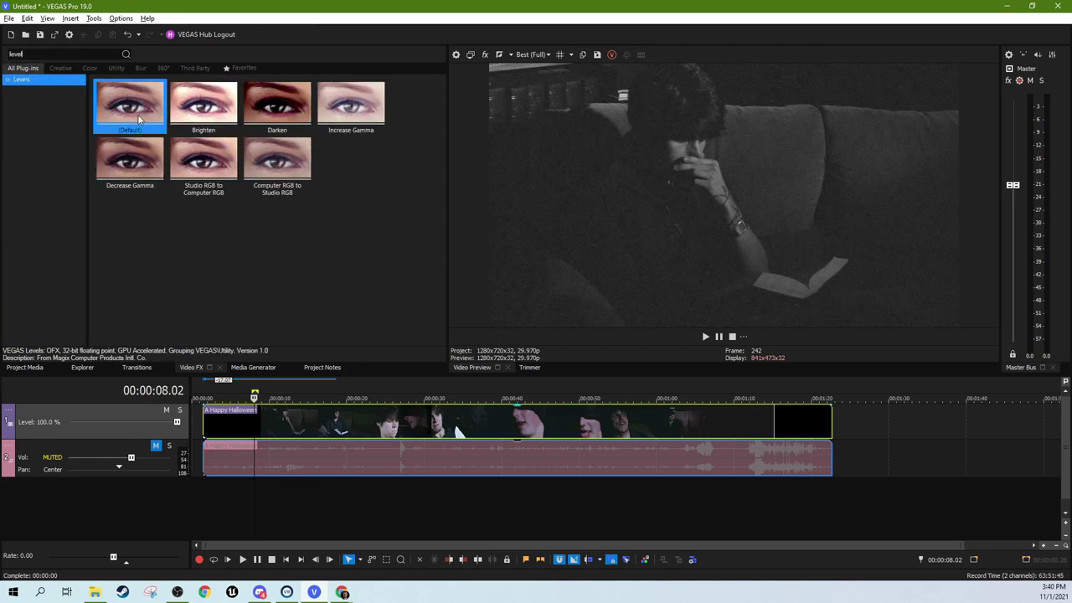
{"action": "left_click_drag", "start_coordinate": [138, 114], "coordinate": [280, 412]}
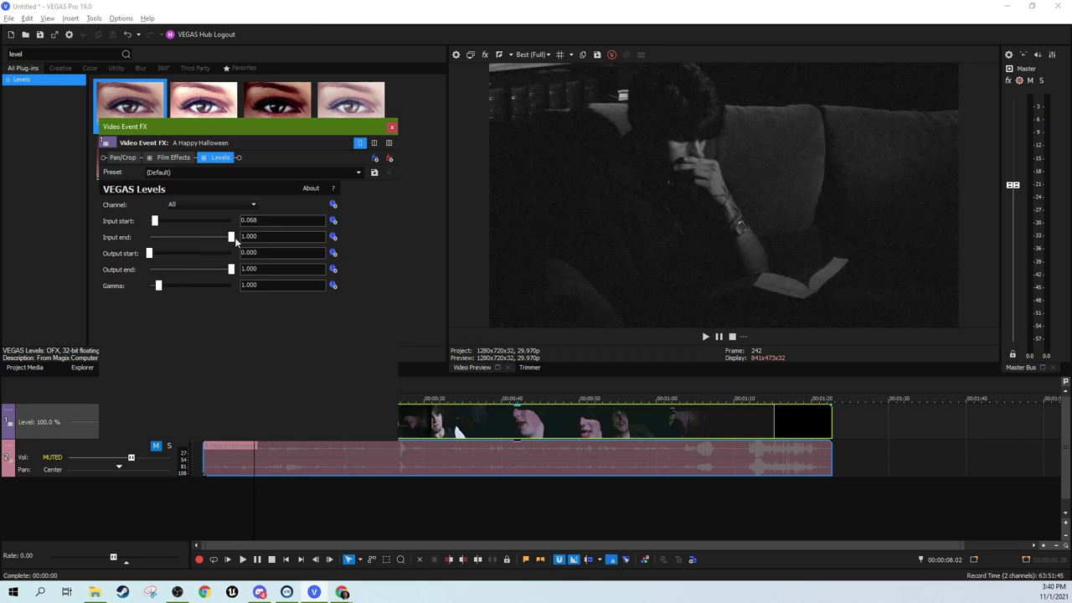
{"action": "left_click_drag", "start_coordinate": [231, 243], "coordinate": [217, 240]}
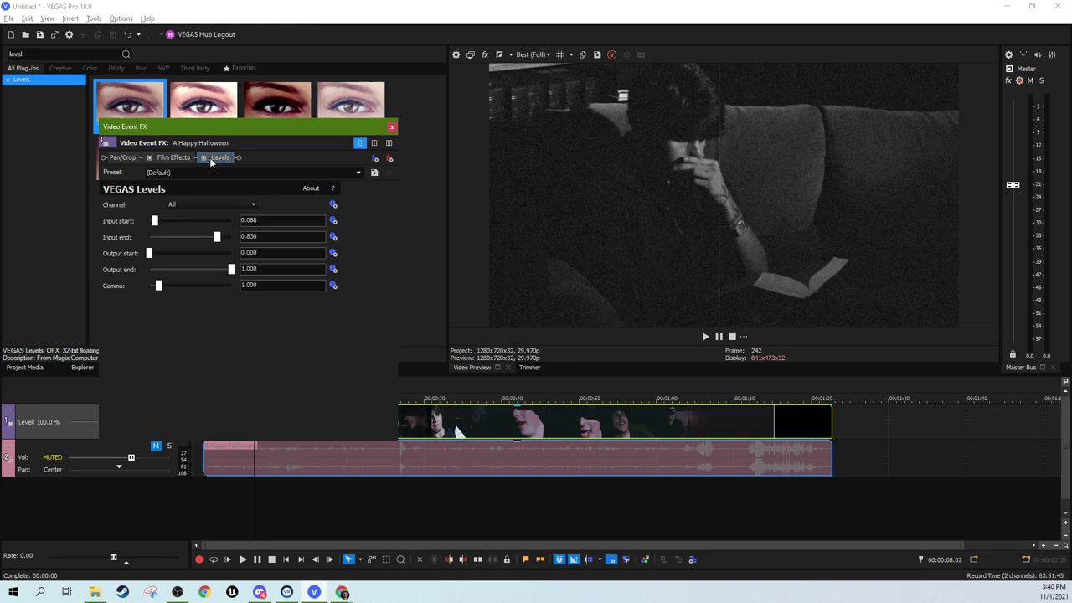
{"action": "left_click_drag", "start_coordinate": [154, 165], "coordinate": [153, 164]}
Preview the levels change at frame 313 and reopen the Film Effects settings
{"action": "left_click", "coordinate": [507, 417]}
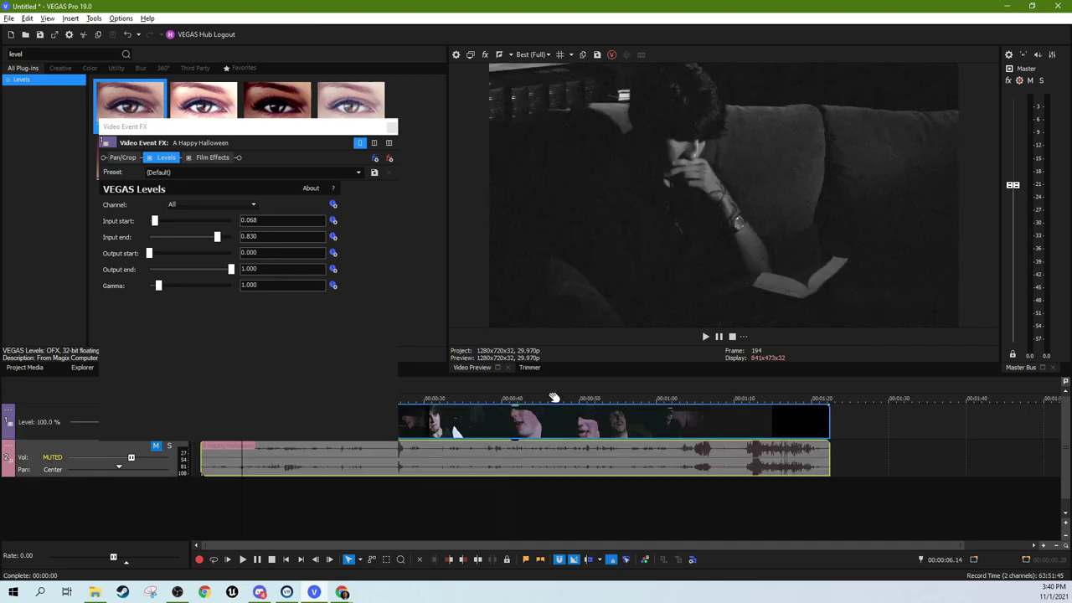
{"action": "left_click", "coordinate": [706, 336]}
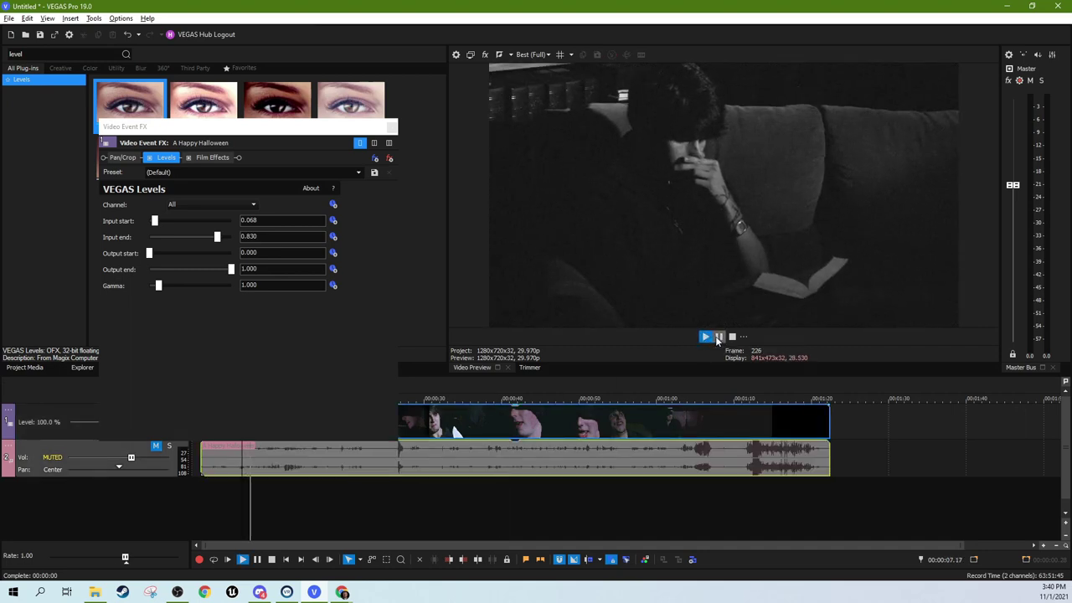
{"action": "left_click", "coordinate": [718, 337]}
{"action": "left_click", "coordinate": [273, 466]}
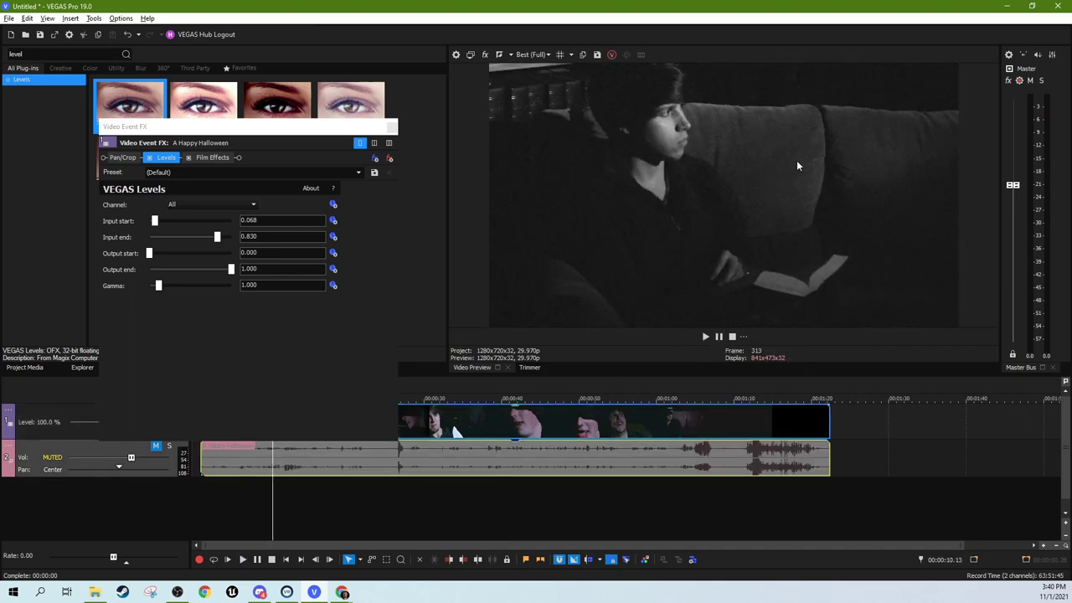
{"action": "left_click", "coordinate": [145, 172]}
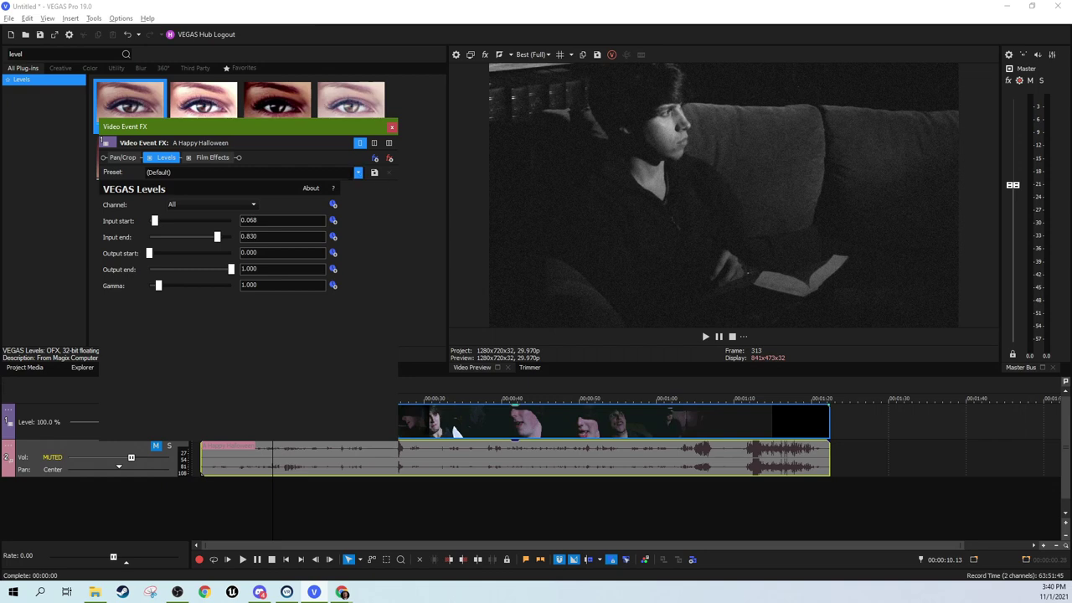
{"action": "left_click", "coordinate": [212, 157]}
Remove Film Effects and set Levels input start 0.082 and input end 0.748
{"action": "left_click", "coordinate": [389, 157]}
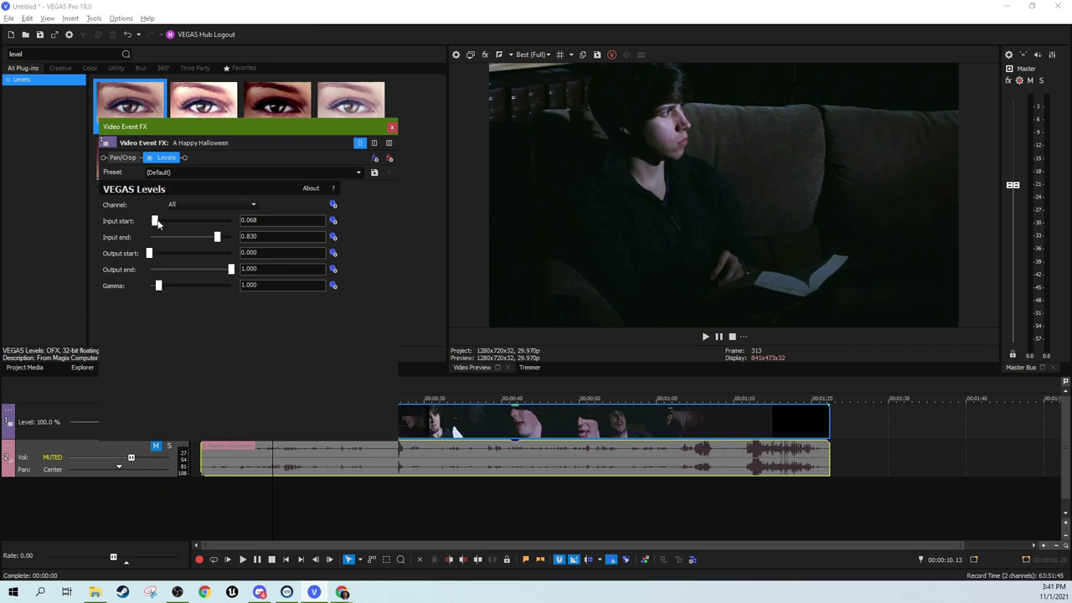
{"action": "left_click_drag", "start_coordinate": [157, 222], "coordinate": [156, 223]}
{"action": "left_click_drag", "start_coordinate": [155, 221], "coordinate": [155, 221]}
{"action": "left_click_drag", "start_coordinate": [218, 238], "coordinate": [157, 226]}
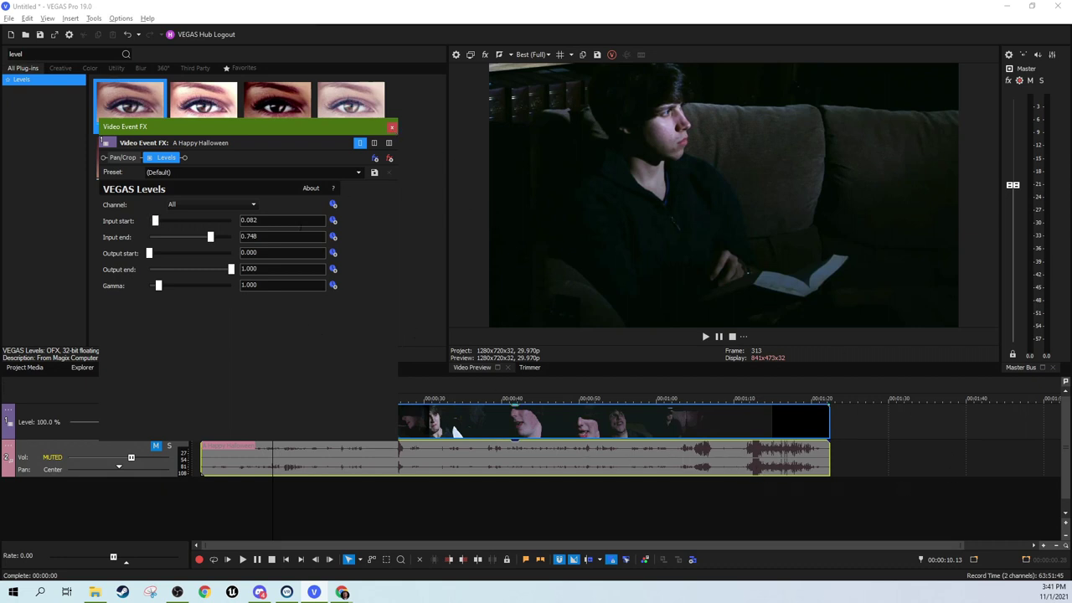
{"action": "left_click", "coordinate": [391, 126]}
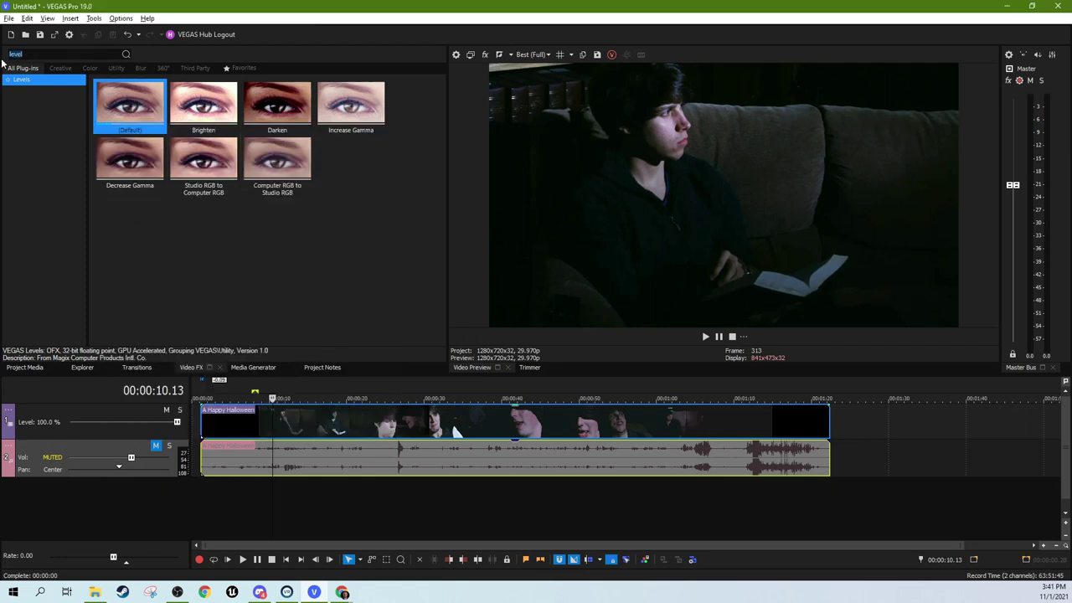
Add the 100% Black and White preset and compare with Levels on and off
{"action": "type", "text": "blac"}
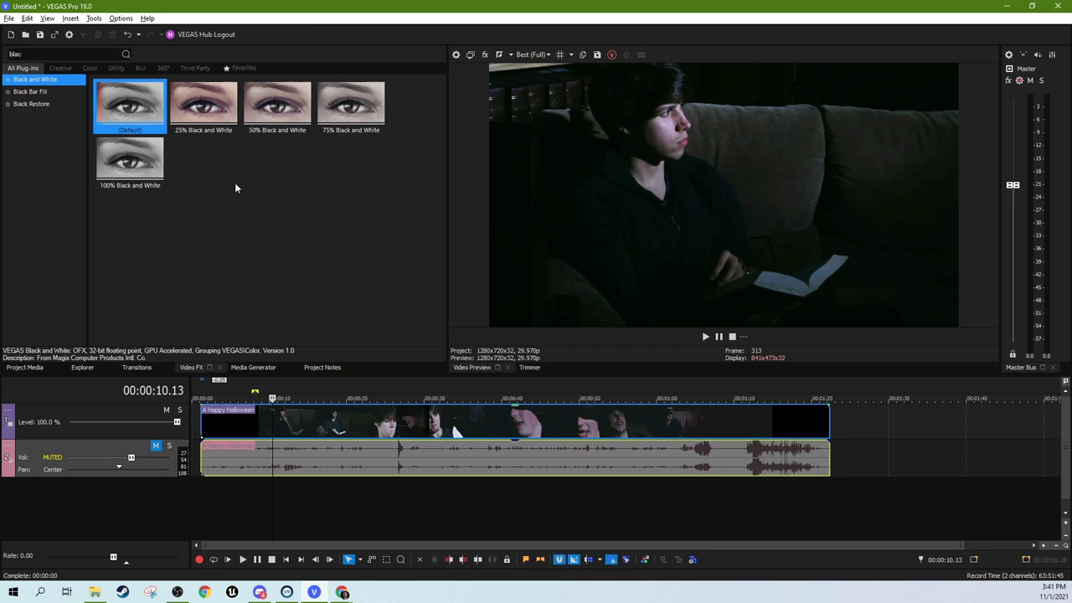
{"action": "left_click_drag", "start_coordinate": [130, 159], "coordinate": [318, 425]}
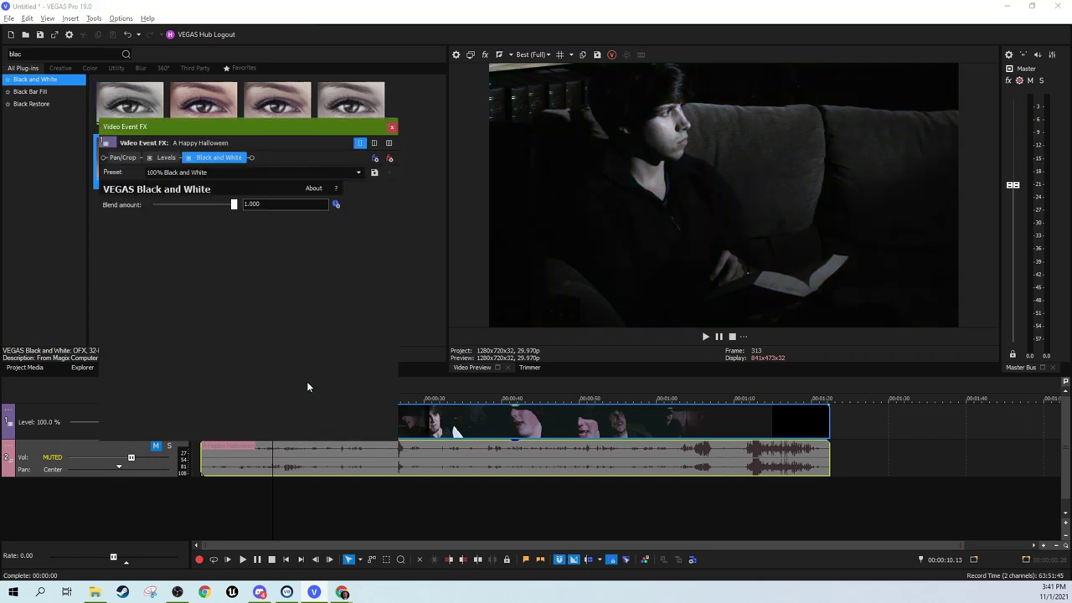
{"action": "left_click", "coordinate": [150, 158]}
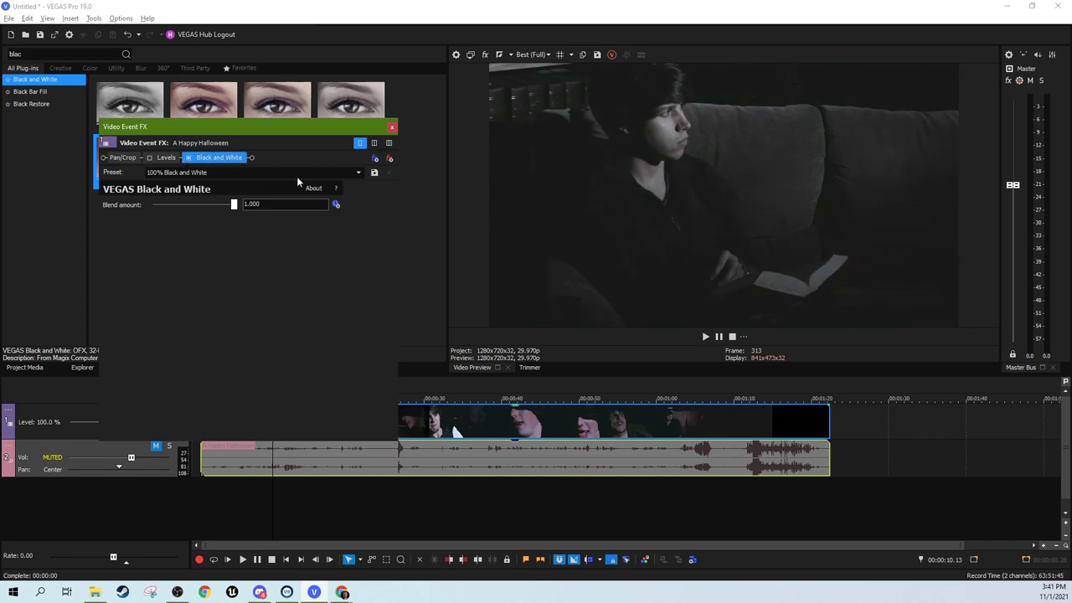
{"action": "left_click", "coordinate": [150, 158]}
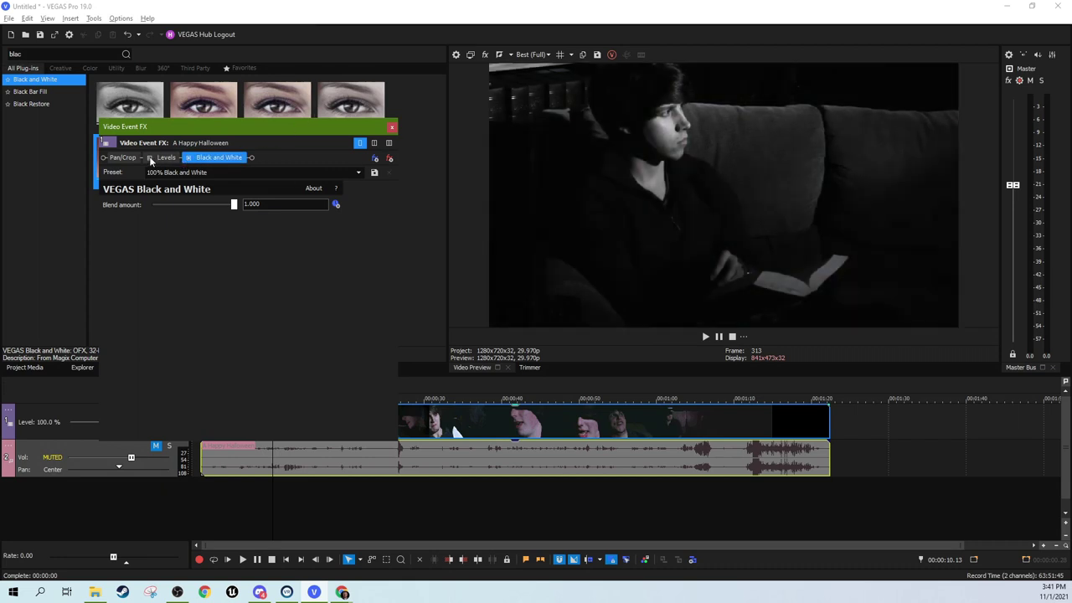
{"action": "left_click", "coordinate": [150, 157]}
{"action": "left_click", "coordinate": [150, 157]}
Lower the Levels input start to 0.054
{"action": "left_click", "coordinate": [166, 158]}
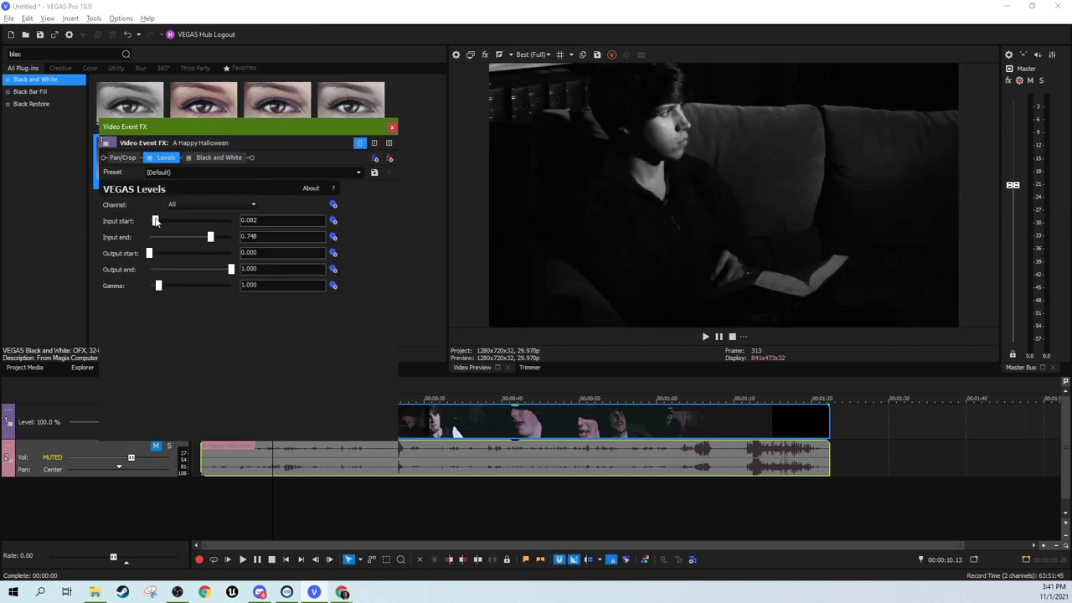
{"action": "left_click_drag", "start_coordinate": [159, 221], "coordinate": [149, 221]}
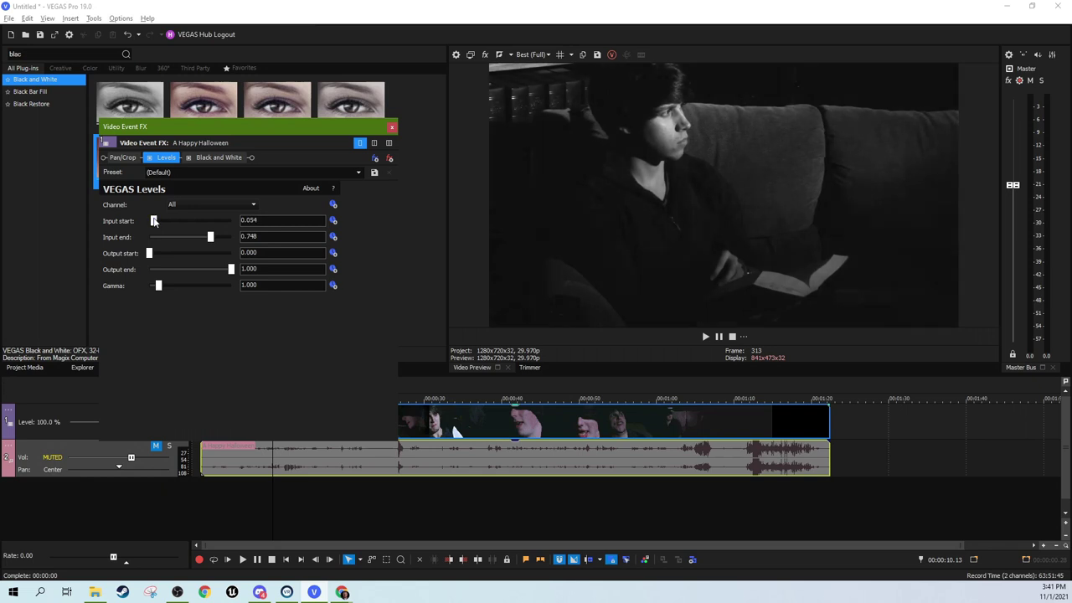
{"action": "left_click", "coordinate": [392, 130]}
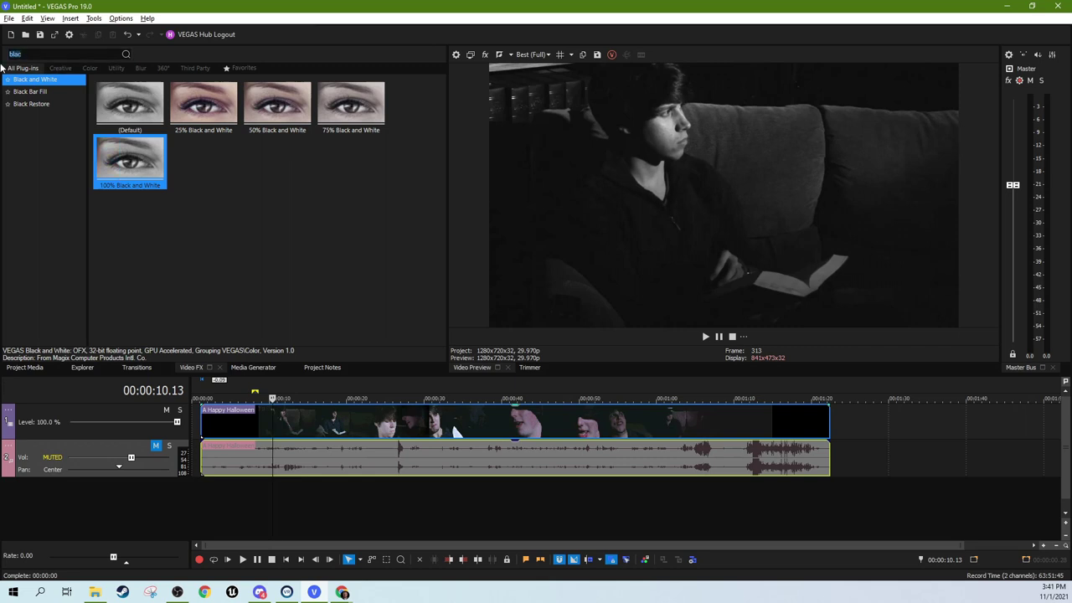
Add the Subtle Film Grain preset, set Amount 0.1700 and Granularity 0.3560
{"action": "type", "text": "film"}
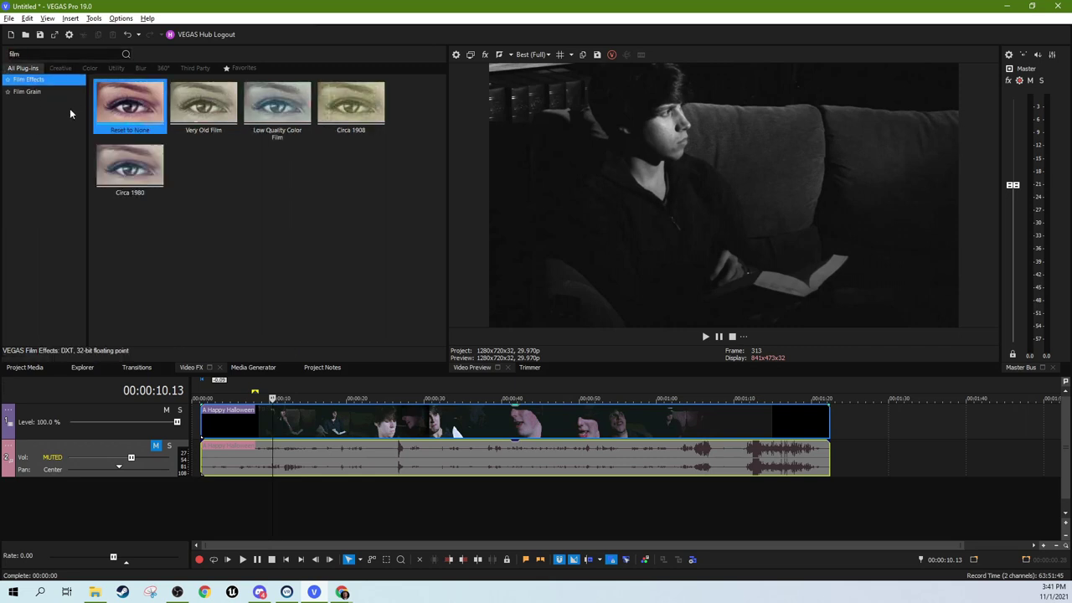
{"action": "left_click", "coordinate": [52, 94]}
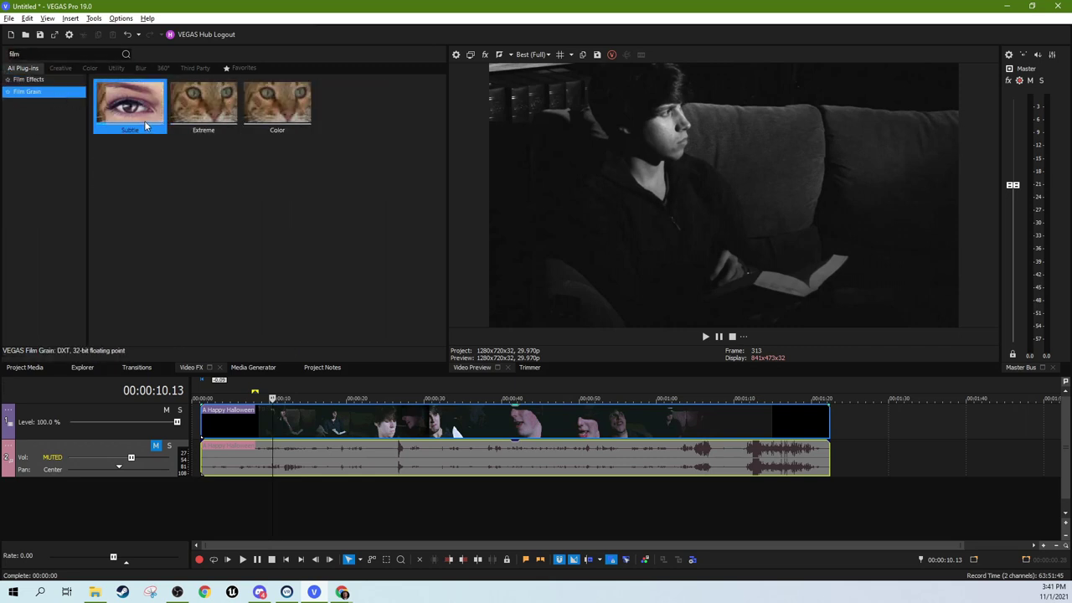
{"action": "left_click_drag", "start_coordinate": [266, 277], "coordinate": [362, 419]}
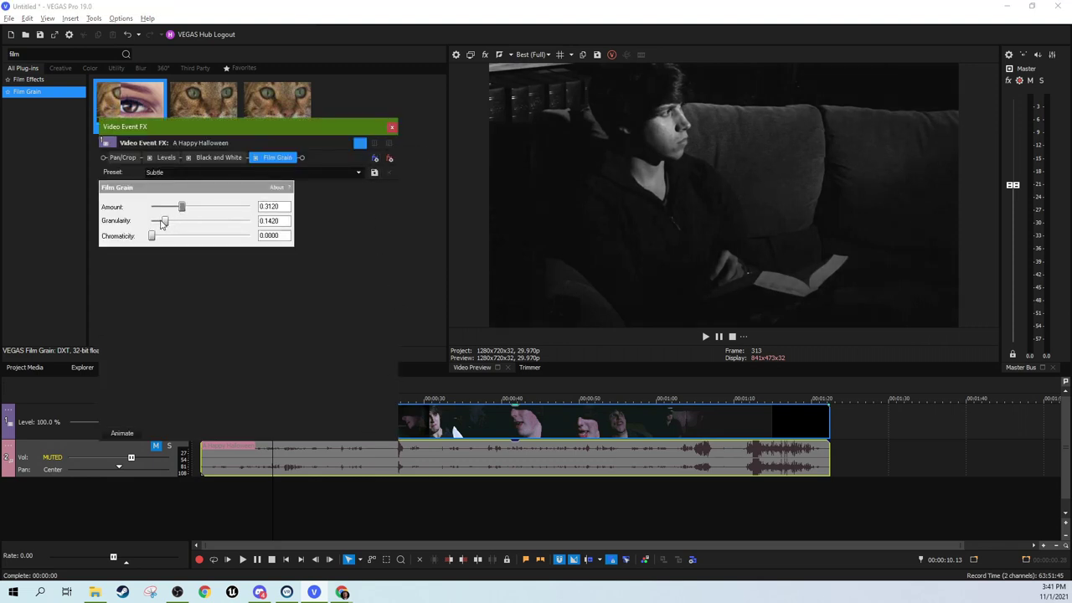
{"action": "left_click_drag", "start_coordinate": [164, 222], "coordinate": [133, 237]}
{"action": "left_click", "coordinate": [191, 223]}
Close the Film Grain window and play the clip, then pause
{"action": "left_click", "coordinate": [391, 128]}
{"action": "left_click", "coordinate": [349, 426]}
{"action": "left_click", "coordinate": [705, 337]}
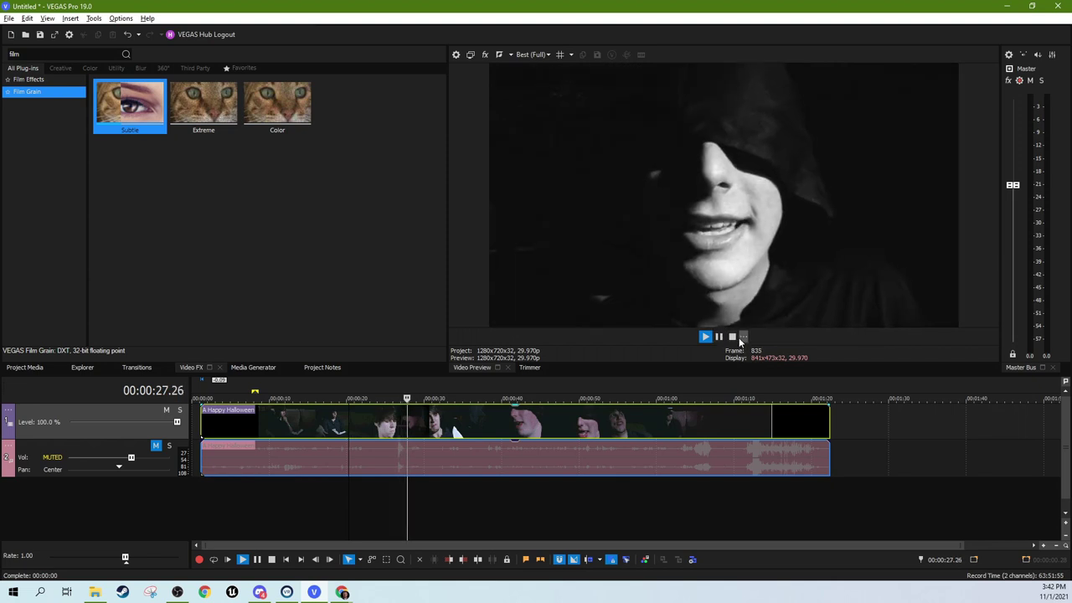
{"action": "left_click", "coordinate": [719, 337]}
Inspect frames between about 16 and 22 seconds, then open the clip's context menu
{"action": "left_click", "coordinate": [325, 425]}
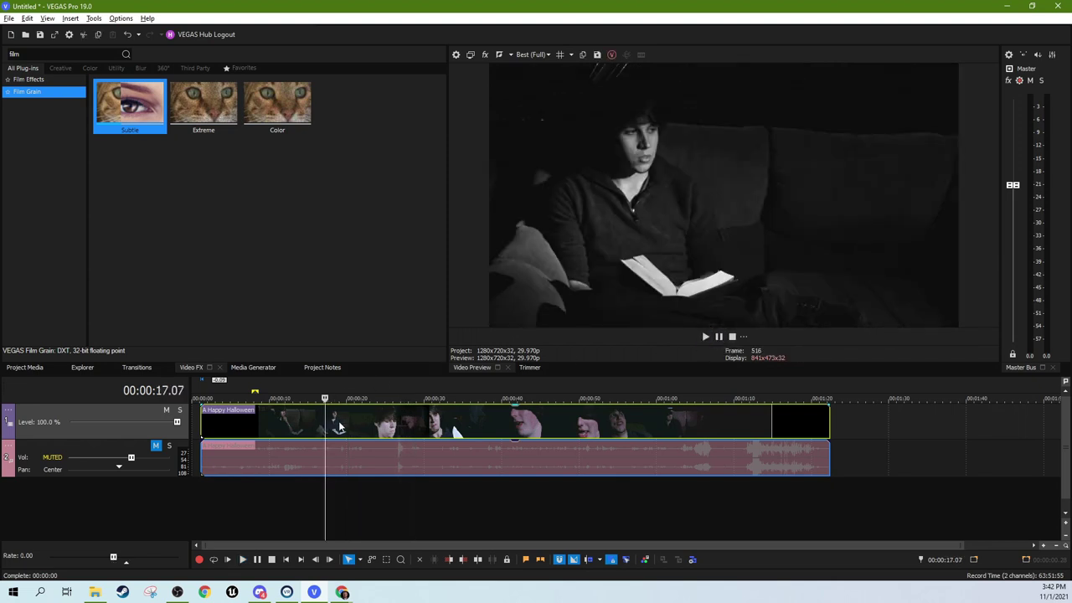
{"action": "left_click", "coordinate": [339, 428]}
{"action": "left_click", "coordinate": [347, 428]}
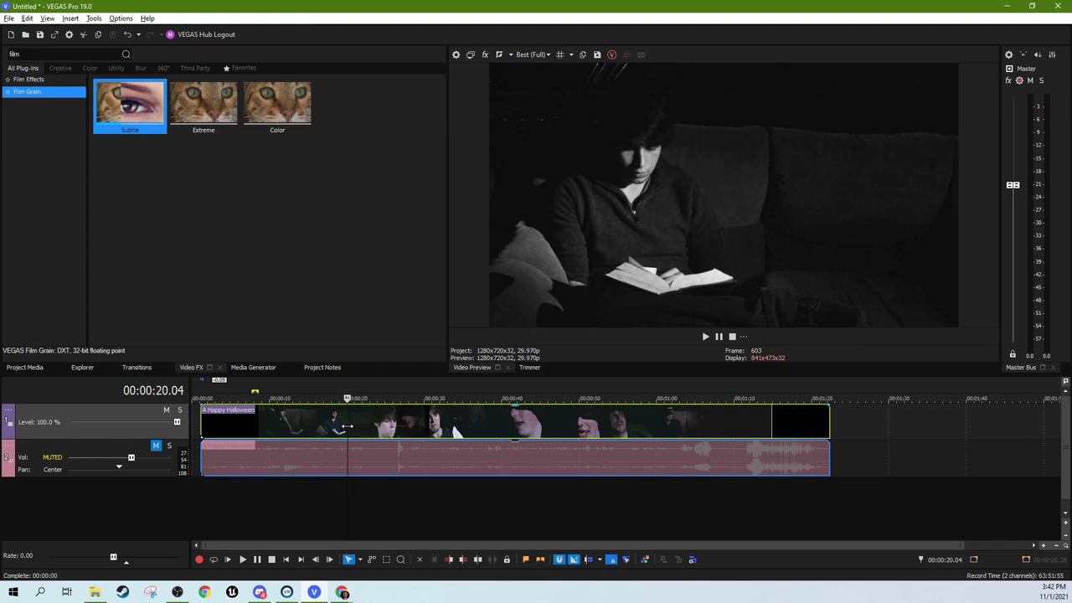
{"action": "left_click", "coordinate": [366, 431]}
{"action": "left_click", "coordinate": [330, 432]}
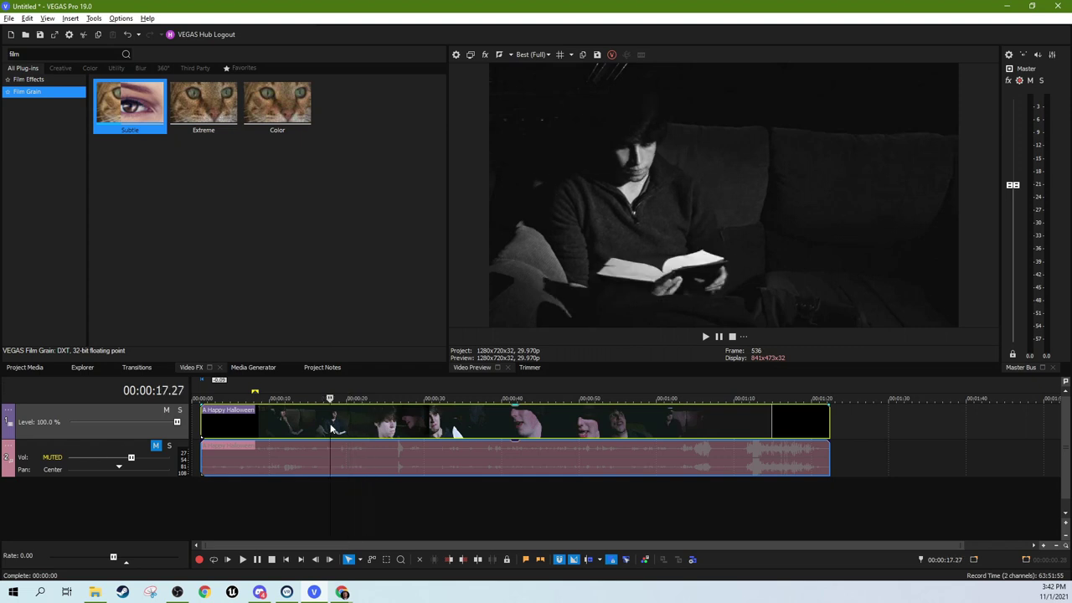
{"action": "left_click", "coordinate": [357, 432]}
{"action": "left_click", "coordinate": [337, 425]}
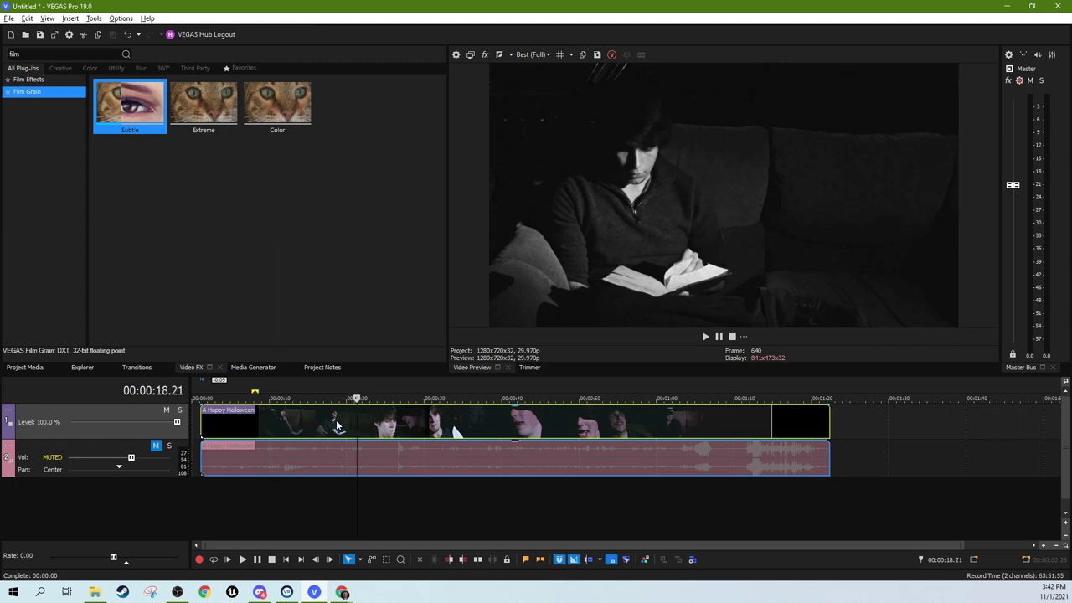
{"action": "left_click", "coordinate": [321, 425]}
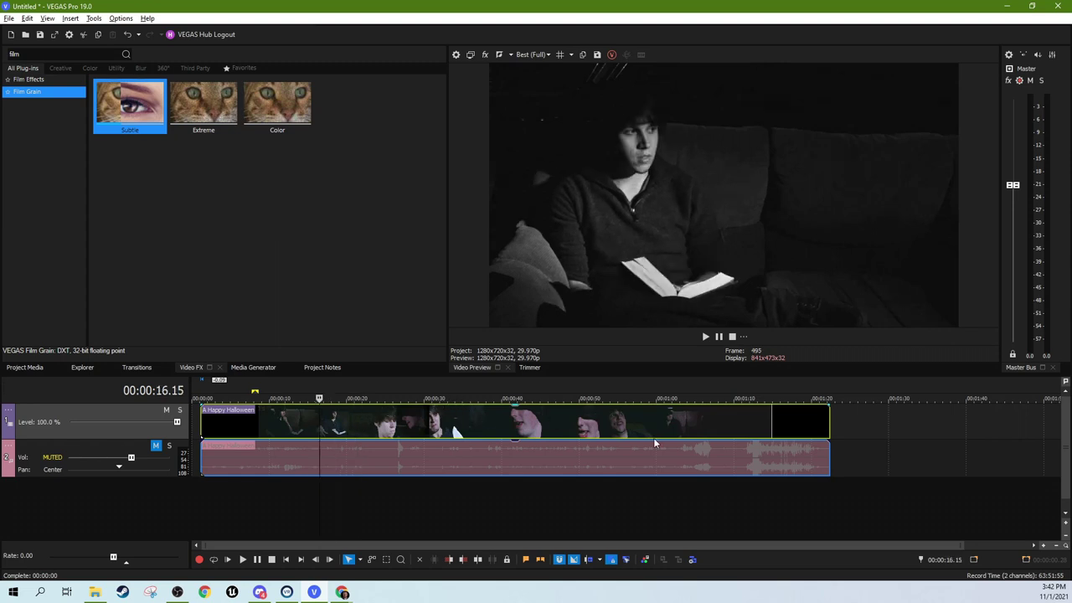
{"action": "right_click", "coordinate": [331, 427]}
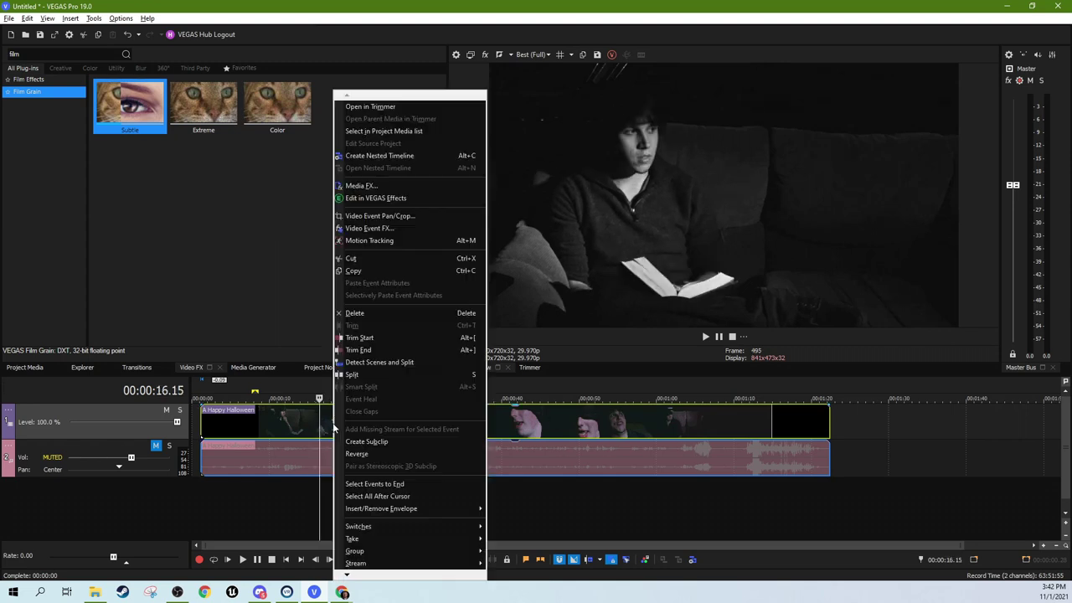
Apply the 4:3 Standard TV Pan/Crop preset to the clip, nudging the crop frame slightly left
{"action": "left_click", "coordinate": [353, 220]}
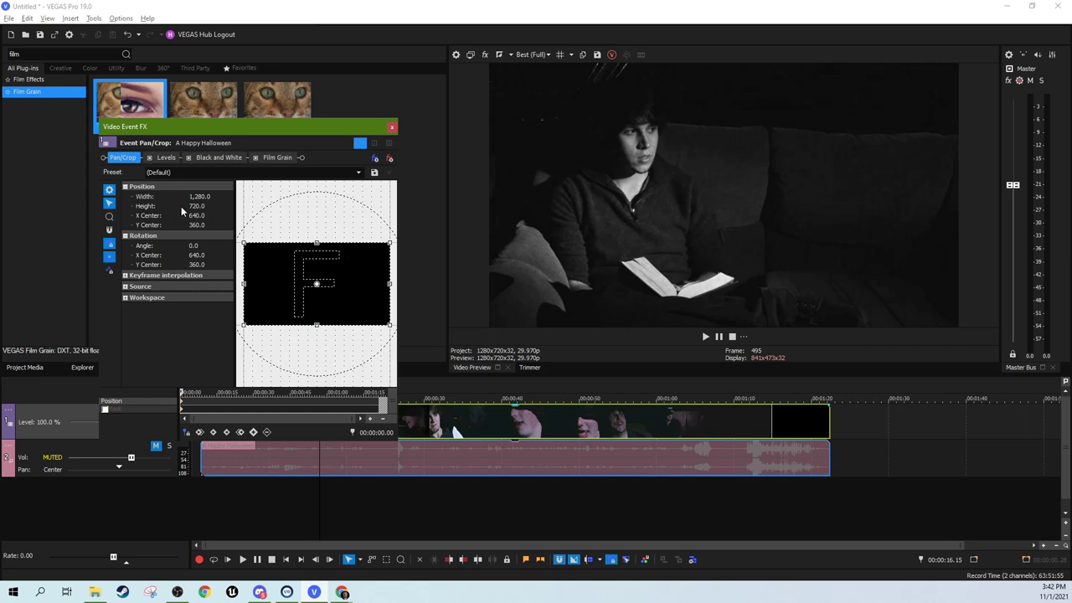
{"action": "left_click", "coordinate": [358, 171]}
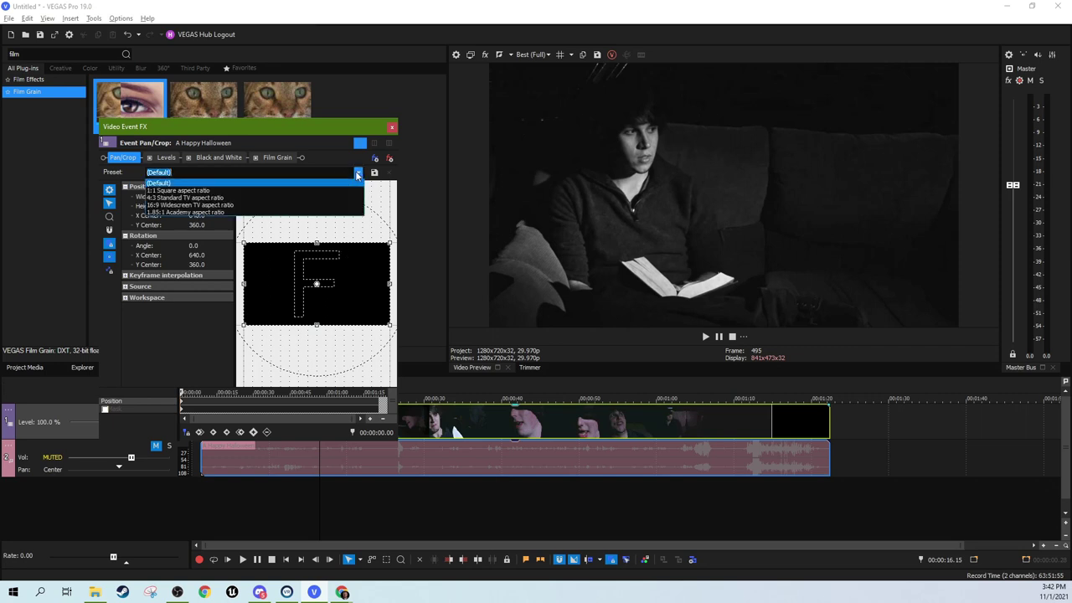
{"action": "left_click", "coordinate": [252, 199]}
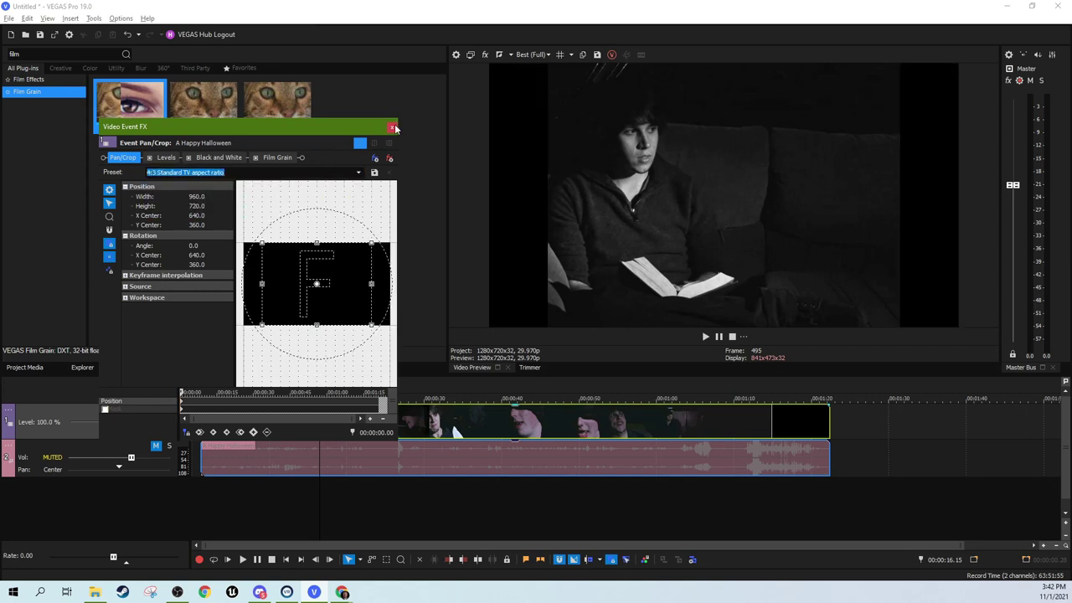
{"action": "mouse_move", "coordinate": [341, 283]}
{"action": "left_mouse_down"}
{"action": "mouse_move", "coordinate": [300, 280]}
{"action": "mouse_move", "coordinate": [324, 282]}
{"action": "left_mouse_up"}
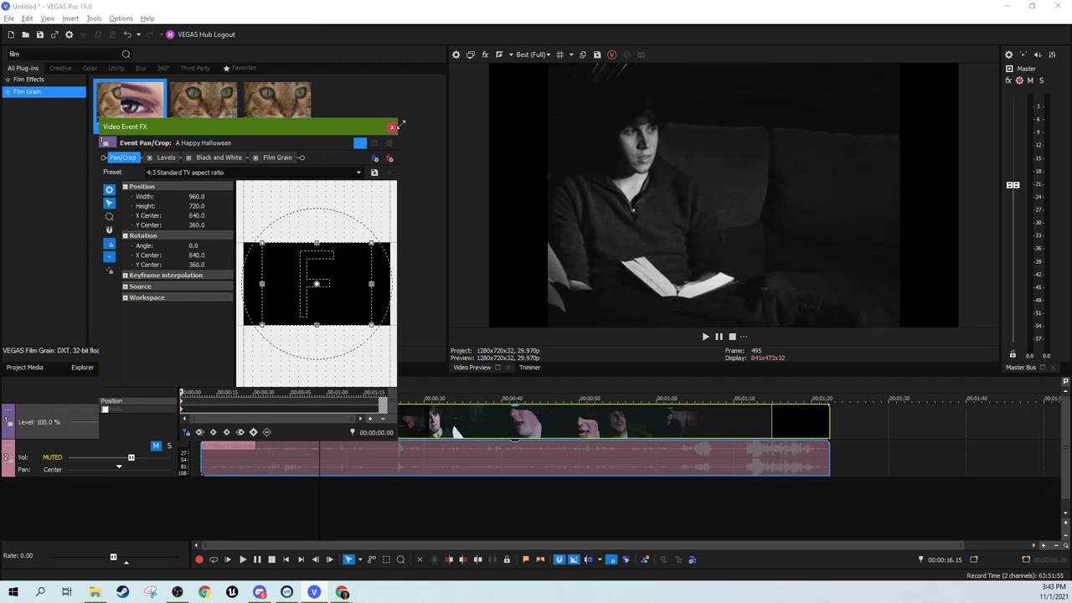
{"action": "left_click", "coordinate": [391, 126]}
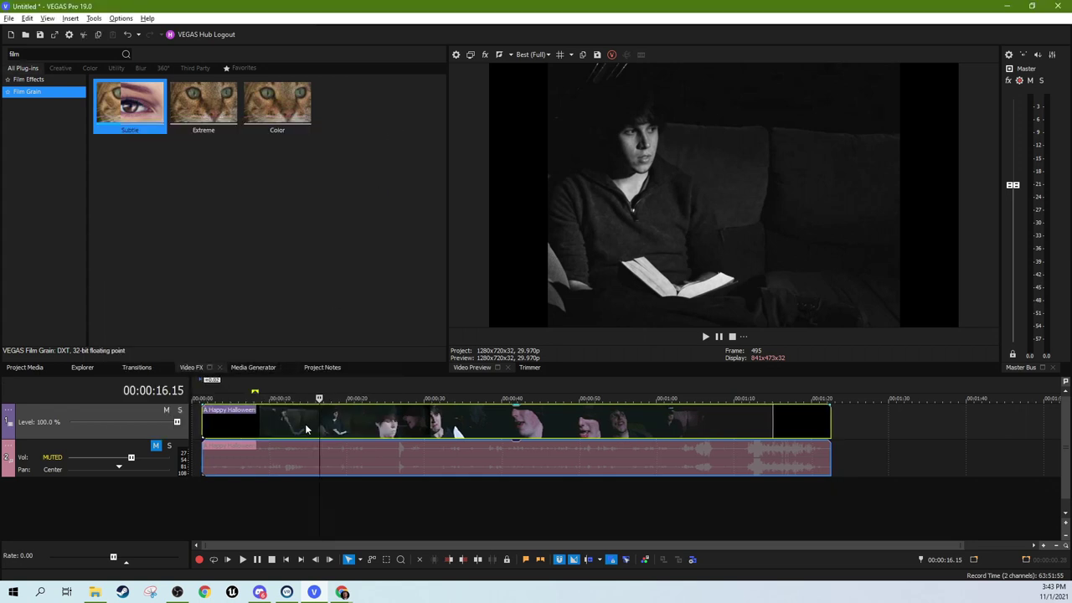
{"action": "left_click", "coordinate": [706, 336]}
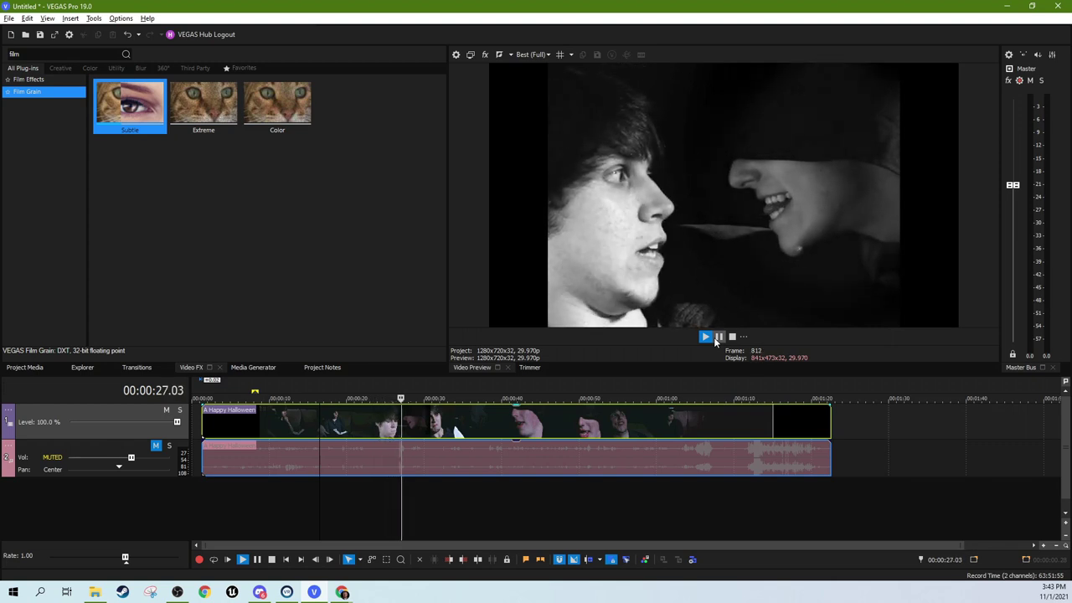
{"action": "left_click", "coordinate": [719, 337]}
{"action": "left_click", "coordinate": [241, 429]}
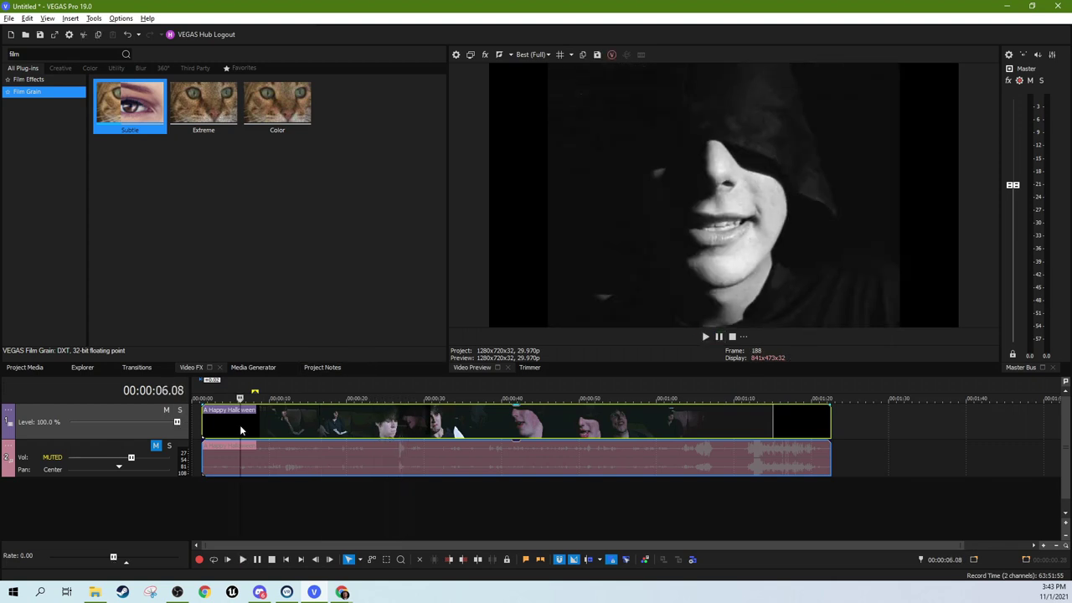
{"action": "left_click", "coordinate": [275, 429]}
{"action": "left_click", "coordinate": [301, 423]}
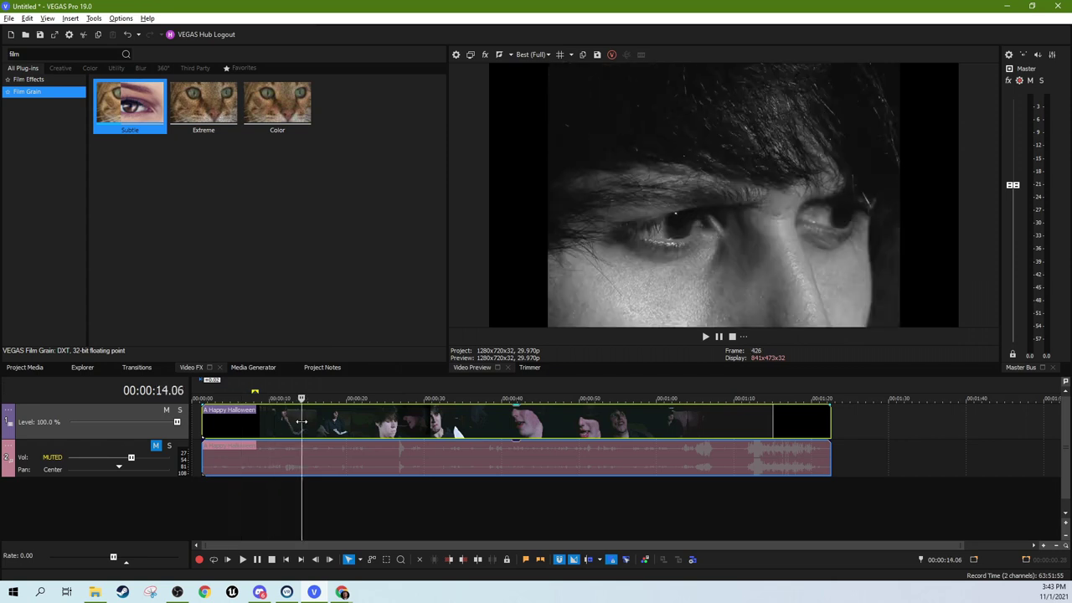
{"action": "left_click", "coordinate": [294, 428]}
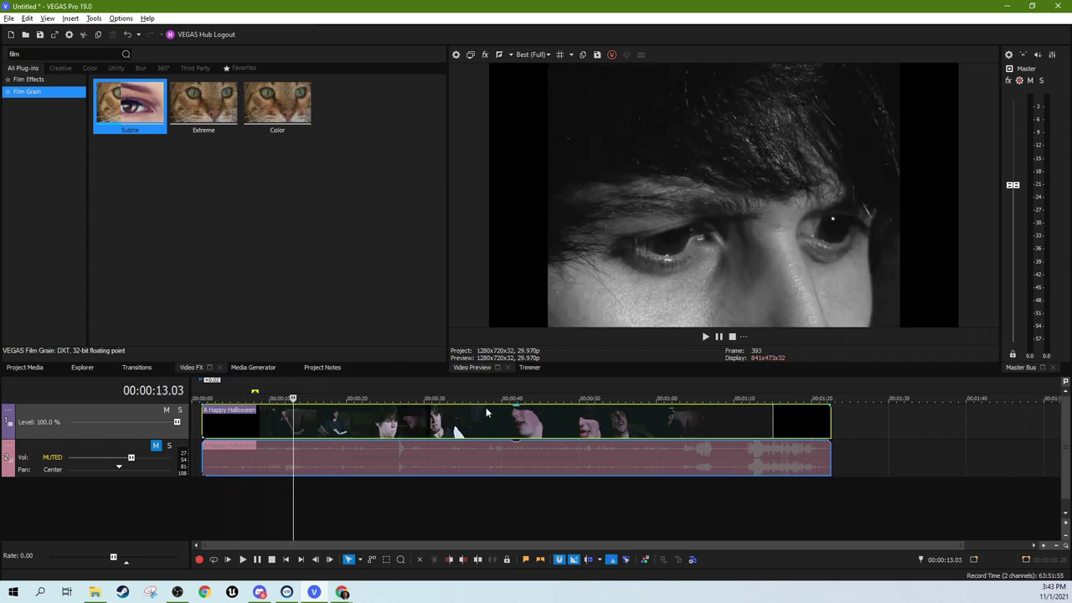